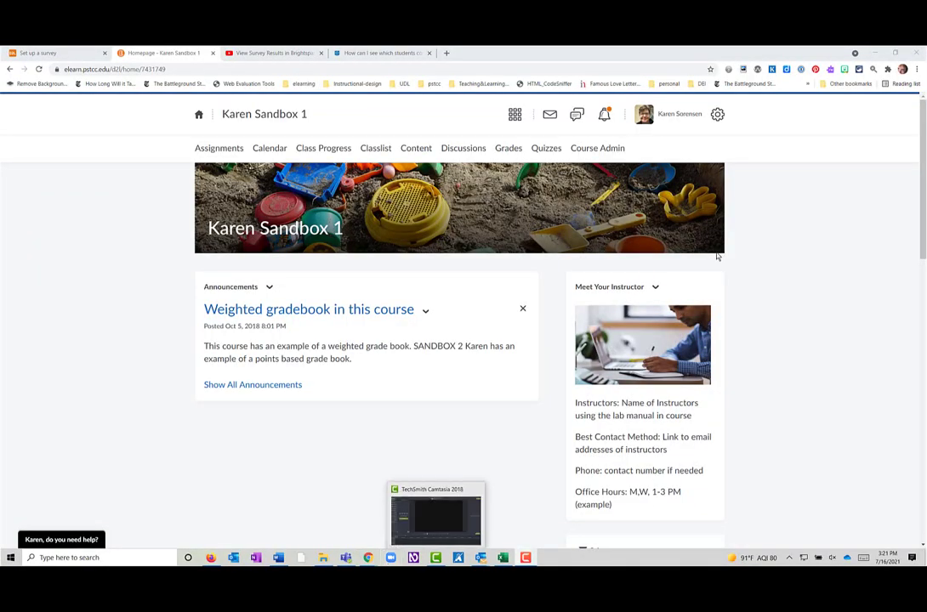
Go through Course Admin to Surveys, reaching the empty Manage Surveys page.
{"action": "left_click", "coordinate": [599, 151]}
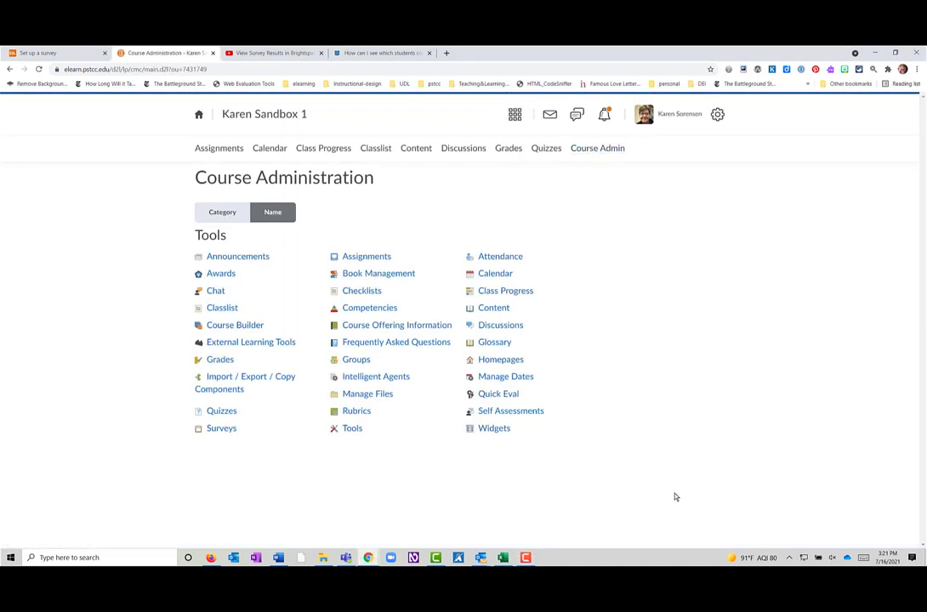
{"action": "left_click", "coordinate": [218, 432]}
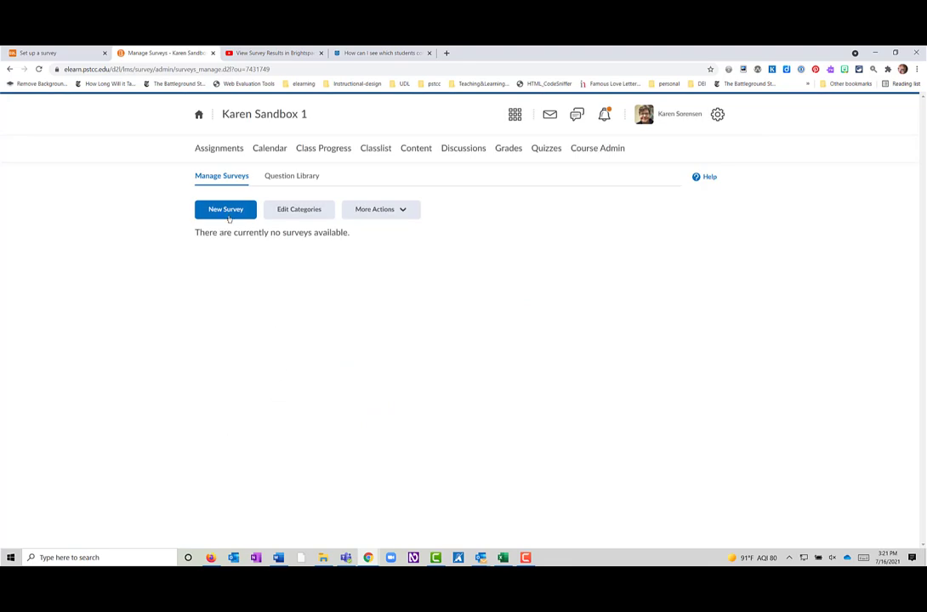
Start a new survey named 'End of term feedback'.
{"action": "left_click", "coordinate": [233, 212]}
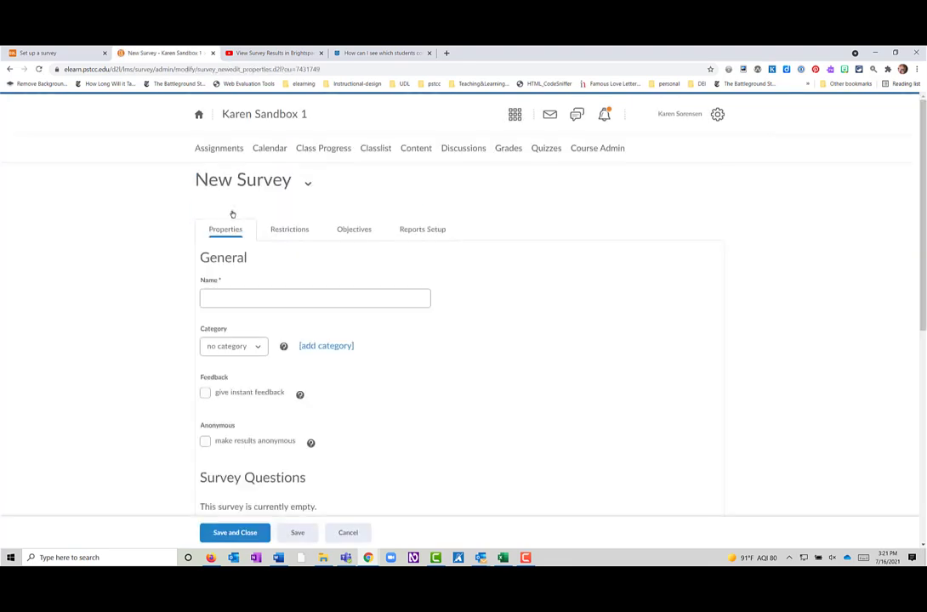
{"action": "left_click", "coordinate": [228, 300]}
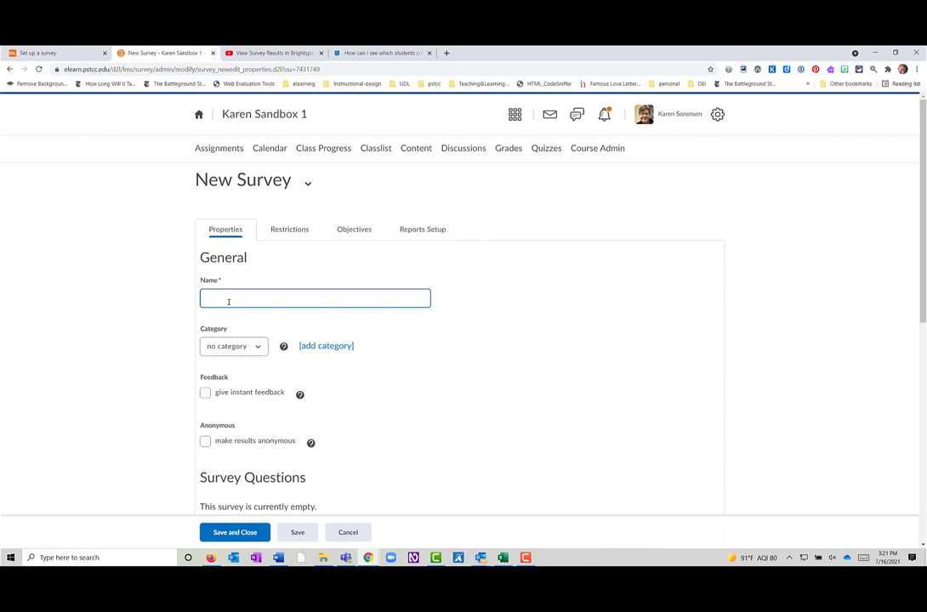
{"action": "type", "text": "End of t"}
{"action": "type", "text": "erm feedback"}
Make the survey results permanently anonymous and move to adding questions.
{"action": "left_click", "coordinate": [205, 442]}
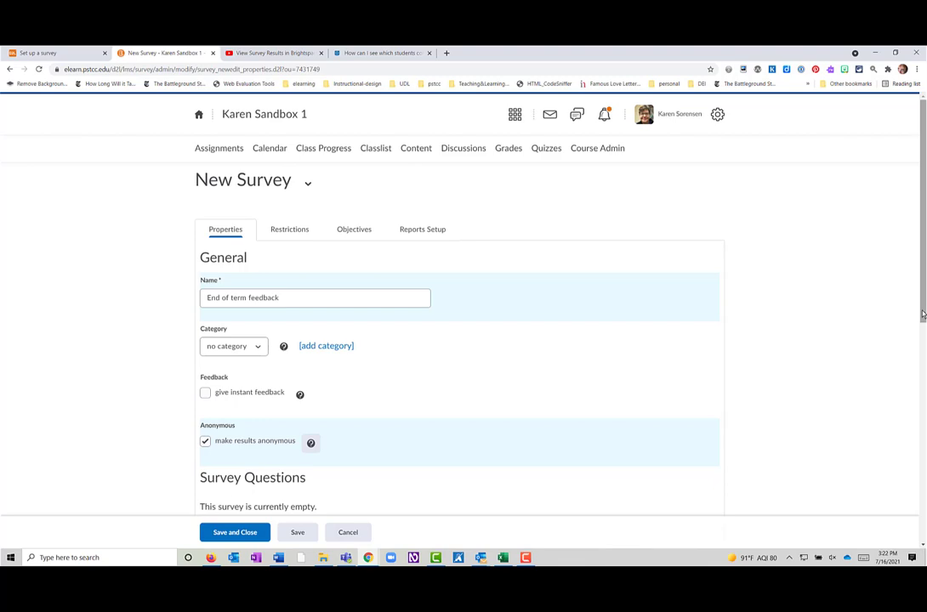
{"action": "left_click_drag", "start_coordinate": [920, 319], "coordinate": [900, 426]}
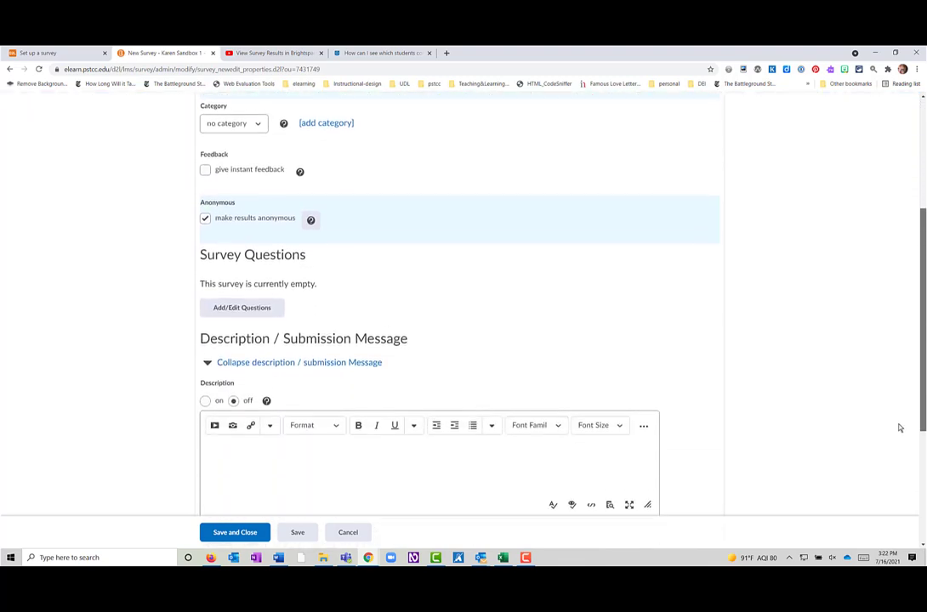
{"action": "left_click", "coordinate": [256, 302]}
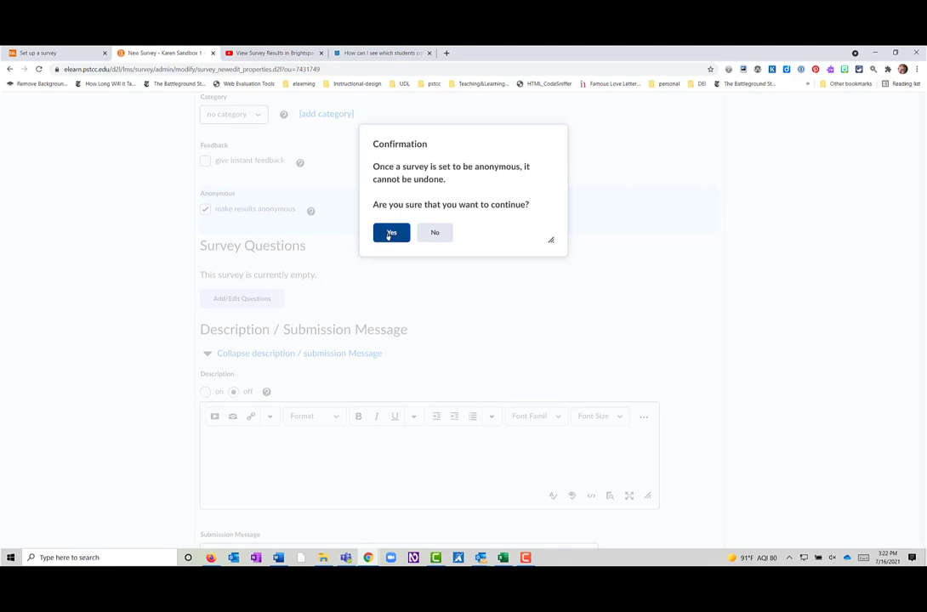
{"action": "left_click", "coordinate": [390, 235]}
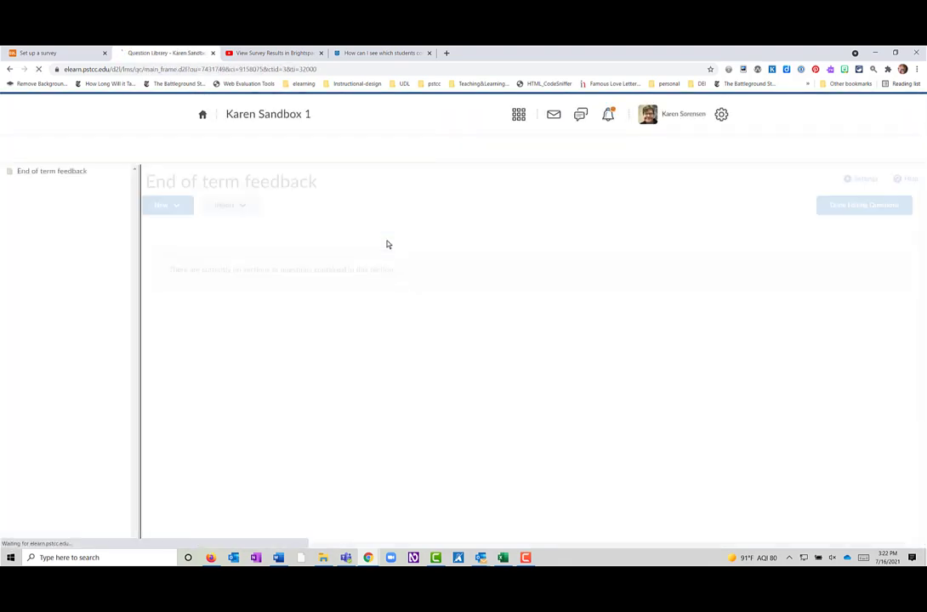
Add and save the true/false question 'Overall, did you enjoy the course?'.
{"action": "left_click", "coordinate": [178, 207]}
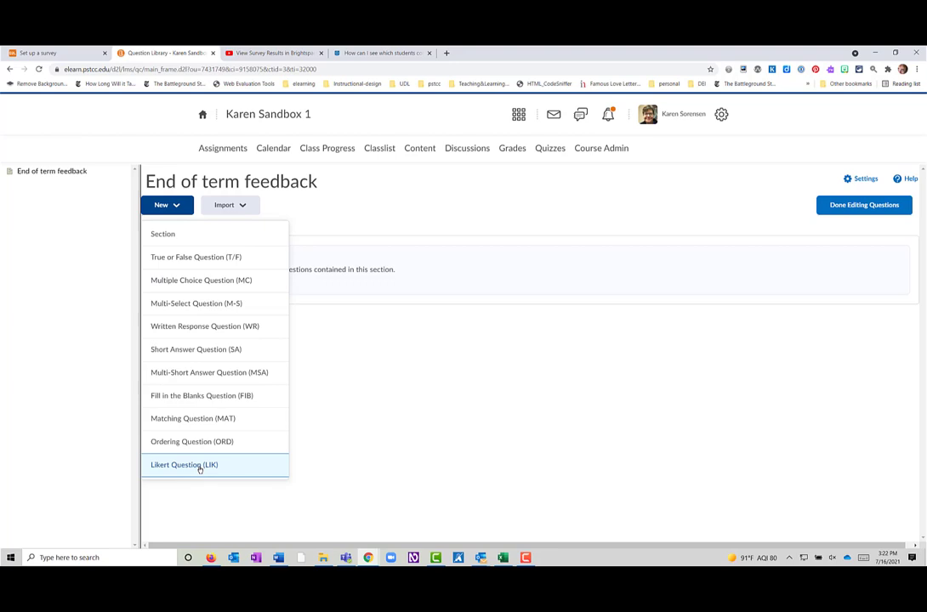
{"action": "left_click", "coordinate": [222, 262]}
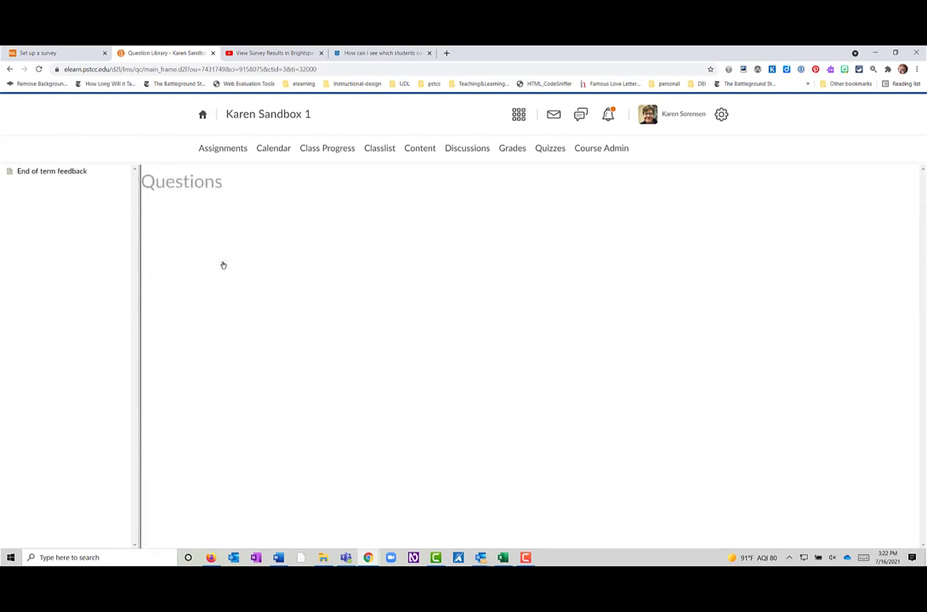
{"action": "left_click", "coordinate": [254, 198]}
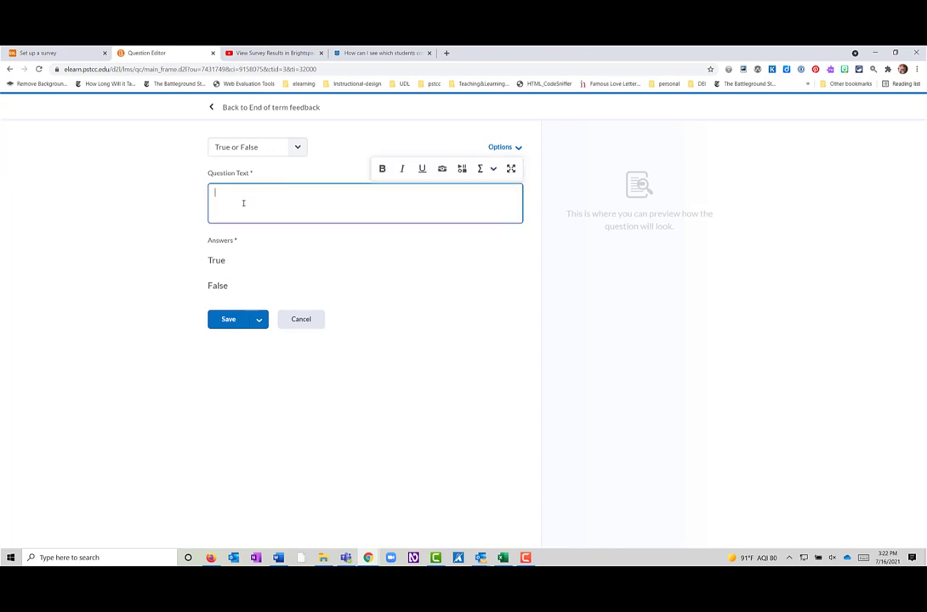
{"action": "type", "text": "Overa"}
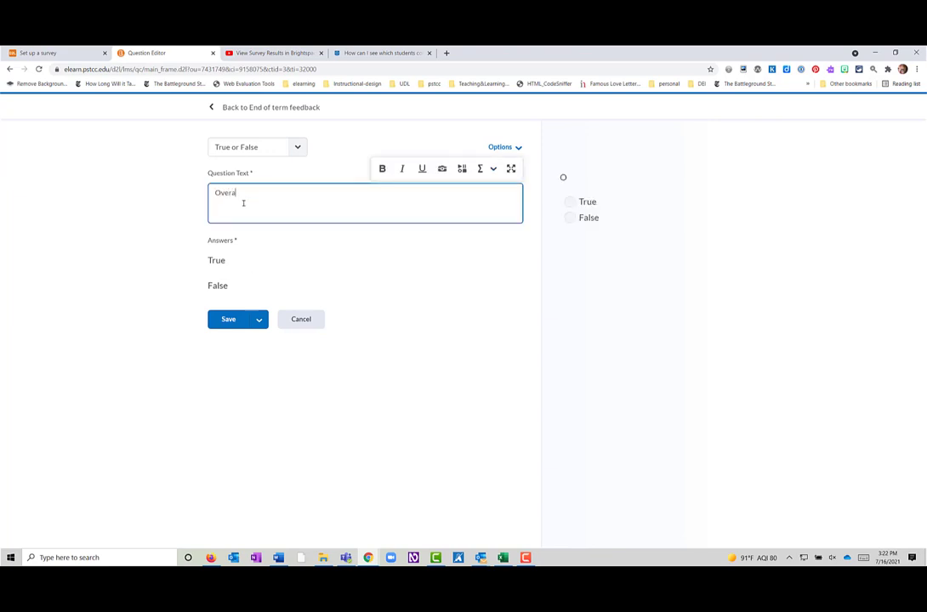
{"action": "type", "text": "ll, did y"}
{"action": "type", "text": "ou enjoy th"}
{"action": "type", "text": "e cour"}
{"action": "type", "text": "se?"}
{"action": "left_click", "coordinate": [233, 325]}
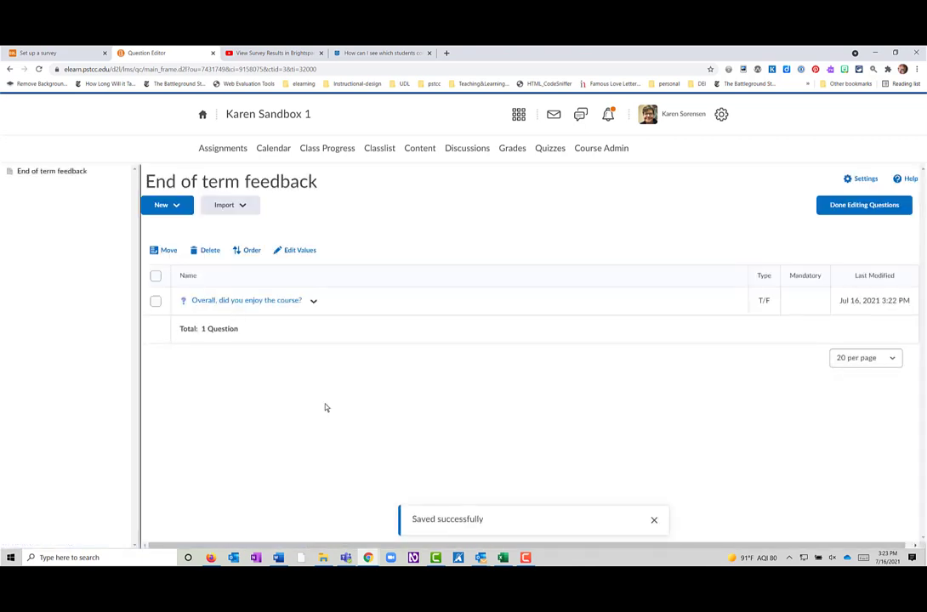
Finish editing questions and review the survey's Edit Survey Properties page.
{"action": "left_click", "coordinate": [846, 205]}
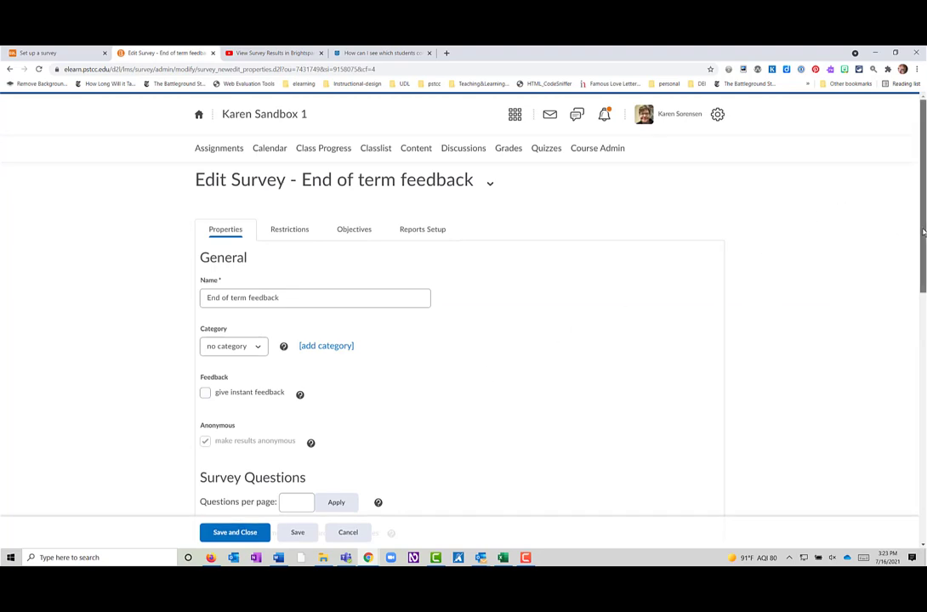
{"action": "left_click_drag", "start_coordinate": [924, 230], "coordinate": [924, 439]}
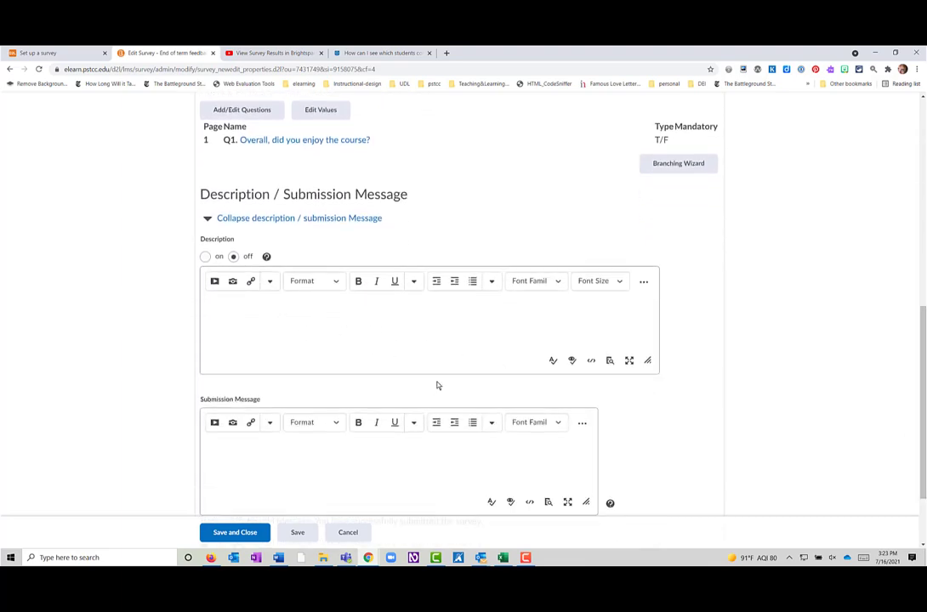
{"action": "left_click_drag", "start_coordinate": [923, 323], "coordinate": [923, 361]}
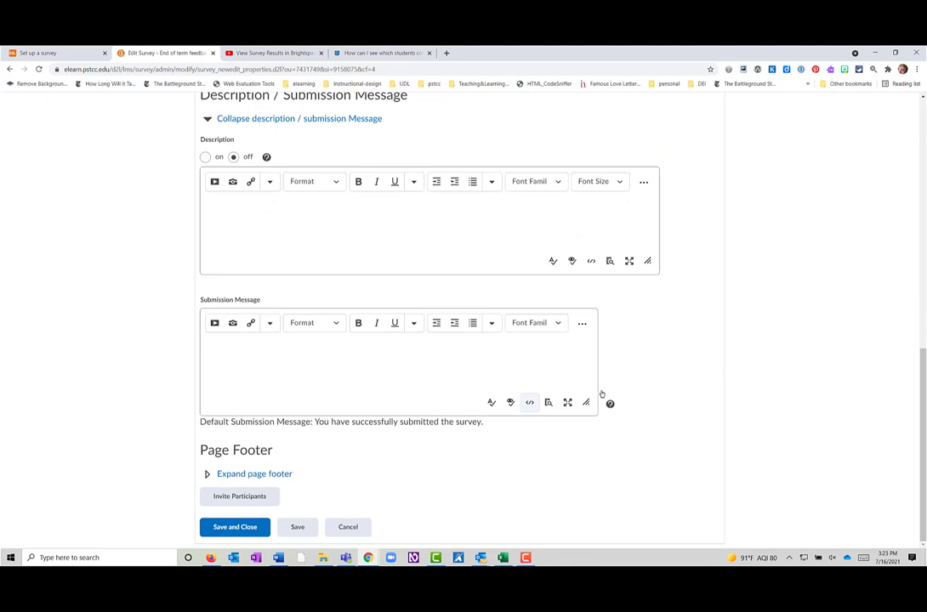
{"action": "mouse_move", "coordinate": [923, 374]}
{"action": "left_mouse_down"}
{"action": "mouse_move", "coordinate": [924, 191]}
{"action": "mouse_move", "coordinate": [924, 202]}
{"action": "left_mouse_up"}
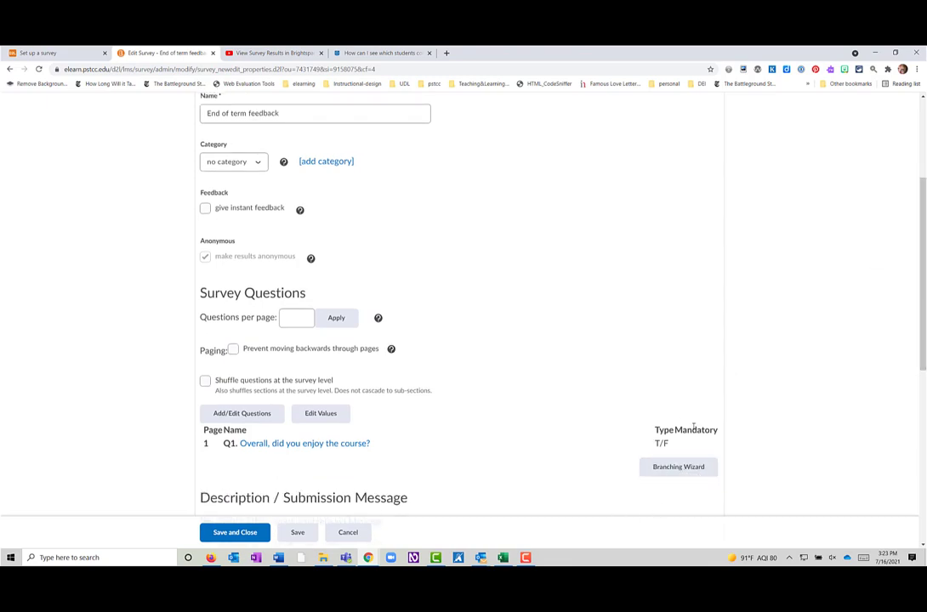
{"action": "scroll", "coordinate": [504, 309], "scroll_direction": "up", "scroll_amount": 1}
{"action": "scroll", "coordinate": [504, 309], "scroll_direction": "up", "scroll_amount": 3}
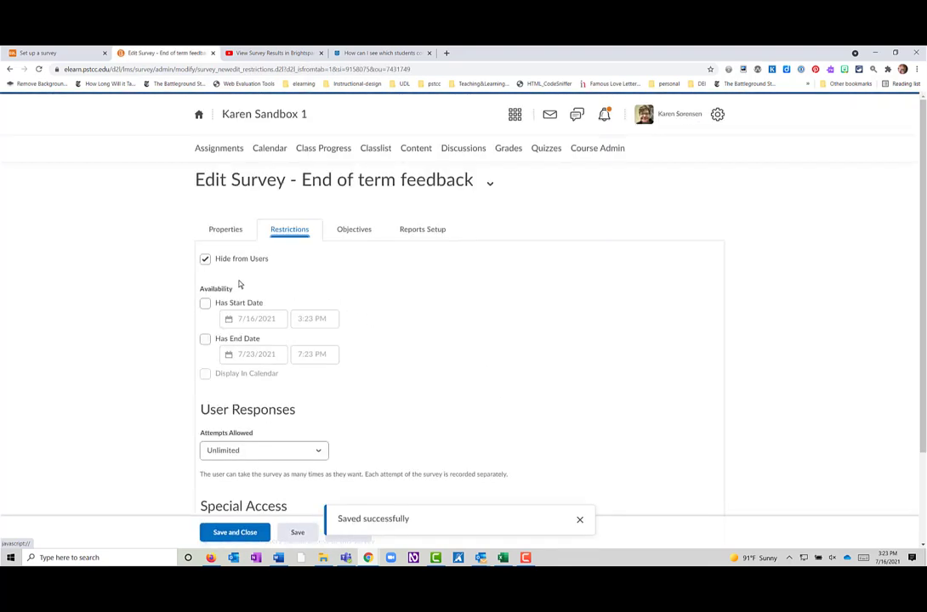
Make the survey visible to users and set Attempts Allowed to Limited, 1 attempt.
{"action": "left_click", "coordinate": [205, 260]}
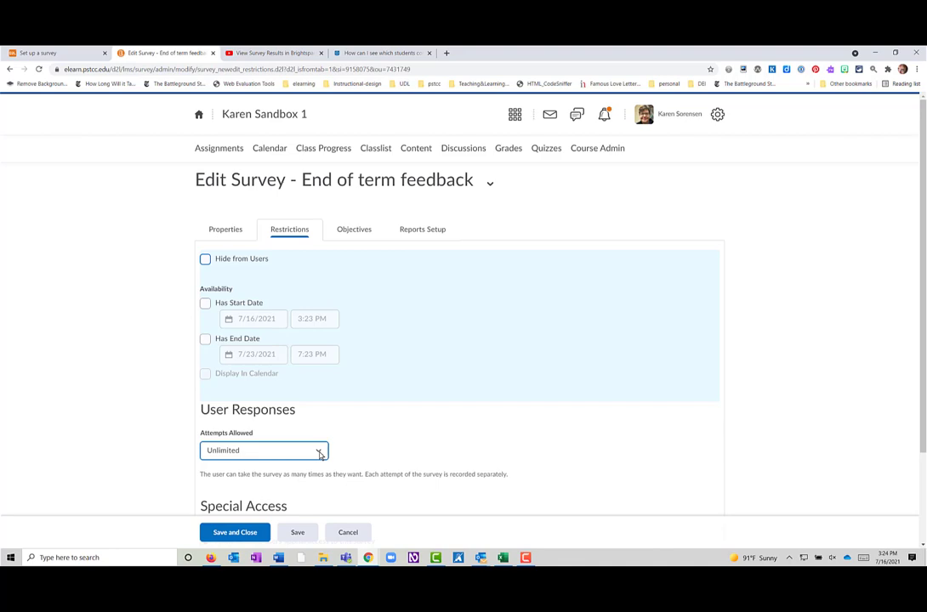
{"action": "left_click", "coordinate": [320, 455]}
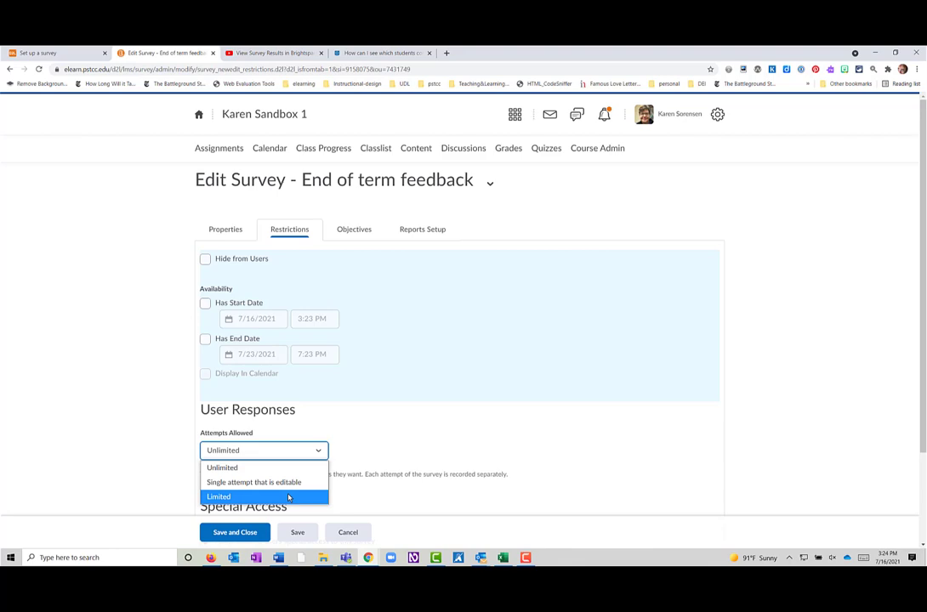
{"action": "left_click", "coordinate": [289, 497]}
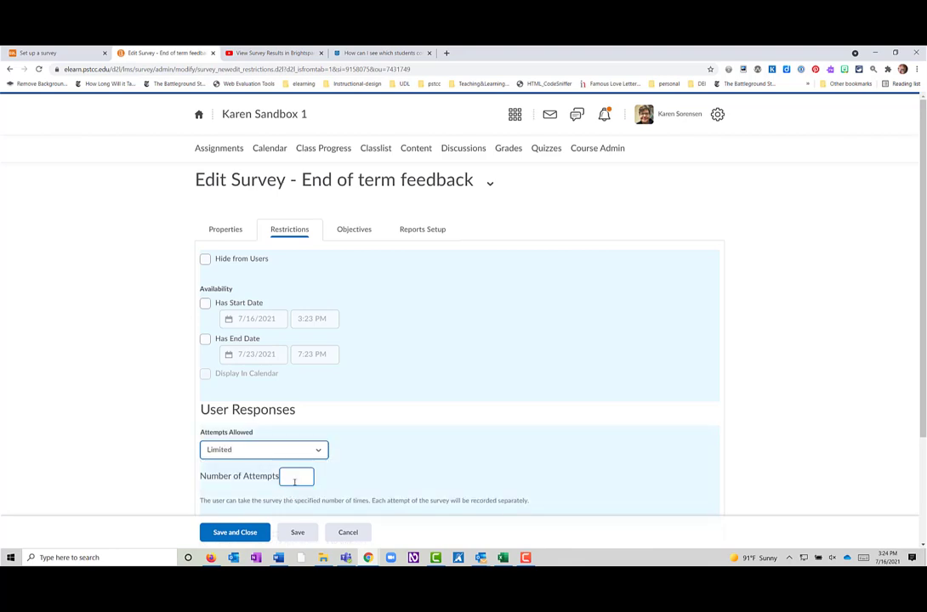
{"action": "left_click", "coordinate": [296, 480]}
{"action": "type", "text": "1"}
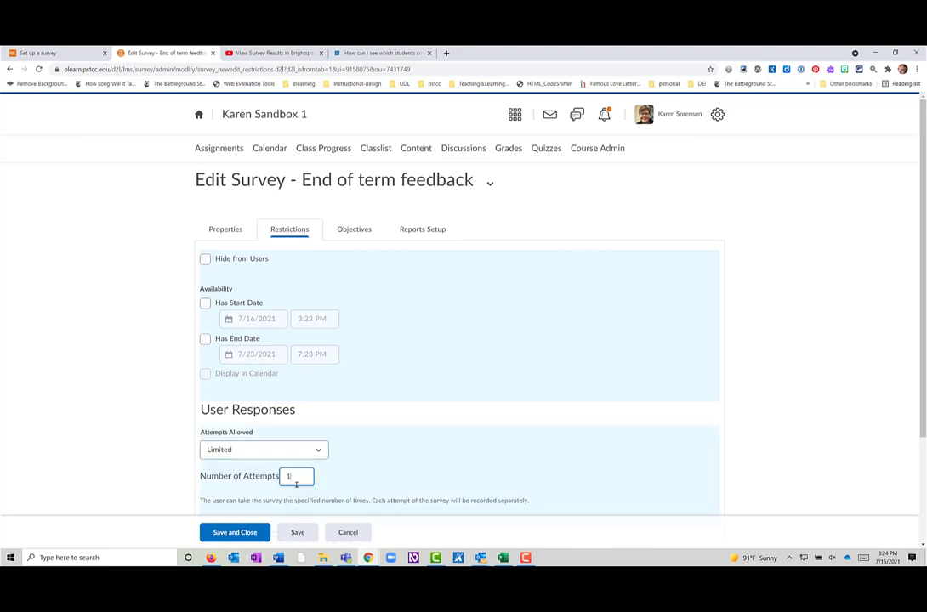
{"action": "left_click", "coordinate": [319, 452]}
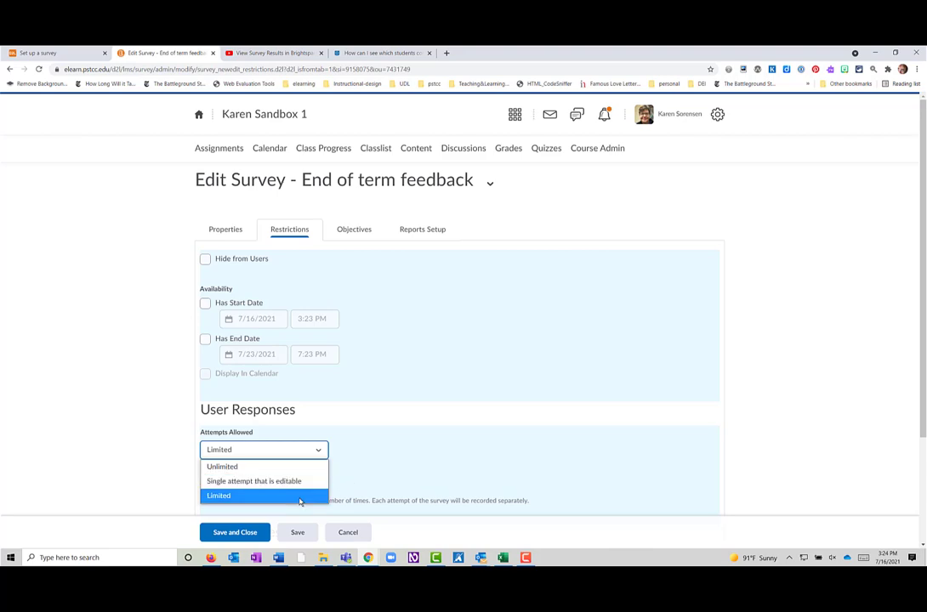
{"action": "left_click", "coordinate": [299, 496]}
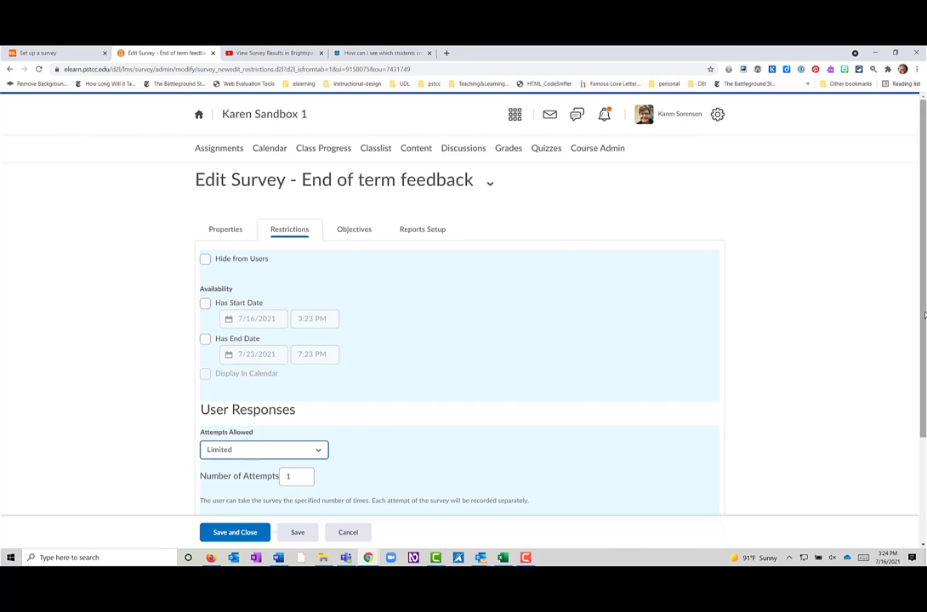
{"action": "left_click_drag", "start_coordinate": [924, 320], "coordinate": [901, 439]}
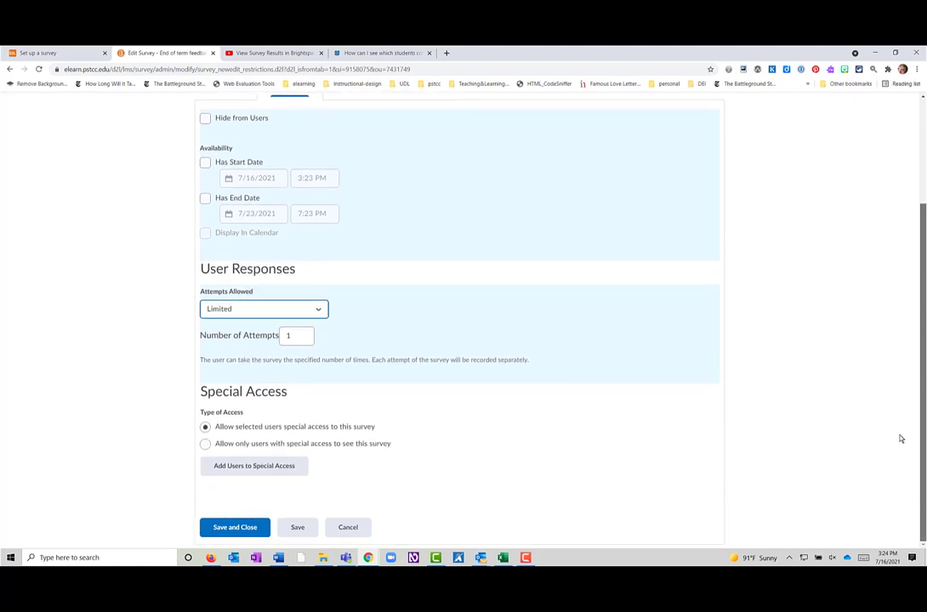
{"action": "scroll", "coordinate": [901, 438], "scroll_direction": "up", "scroll_amount": 2}
{"action": "scroll", "coordinate": [910, 325], "scroll_direction": "up", "scroll_amount": 1}
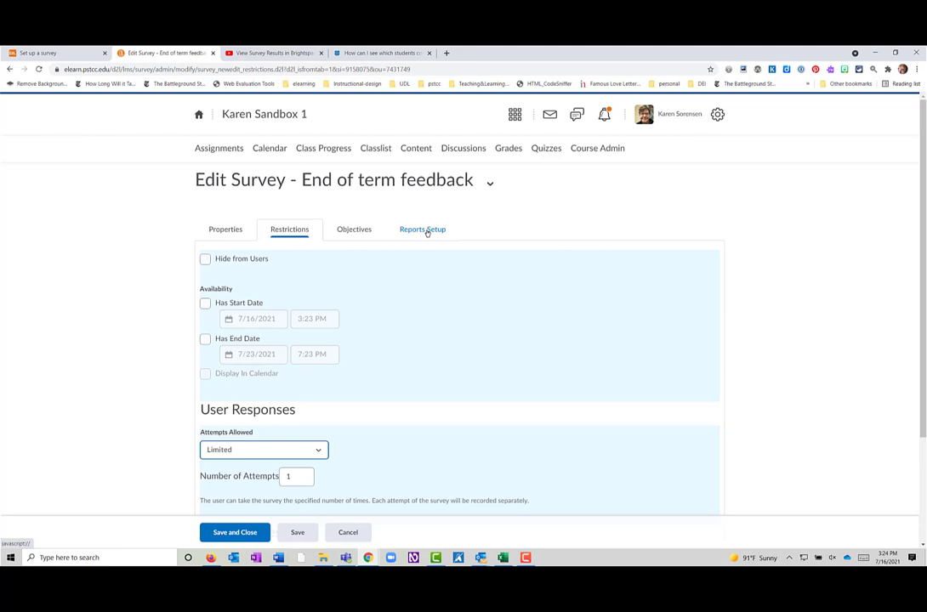
In Reports Setup, start a new Summary Report.
{"action": "left_click", "coordinate": [428, 231]}
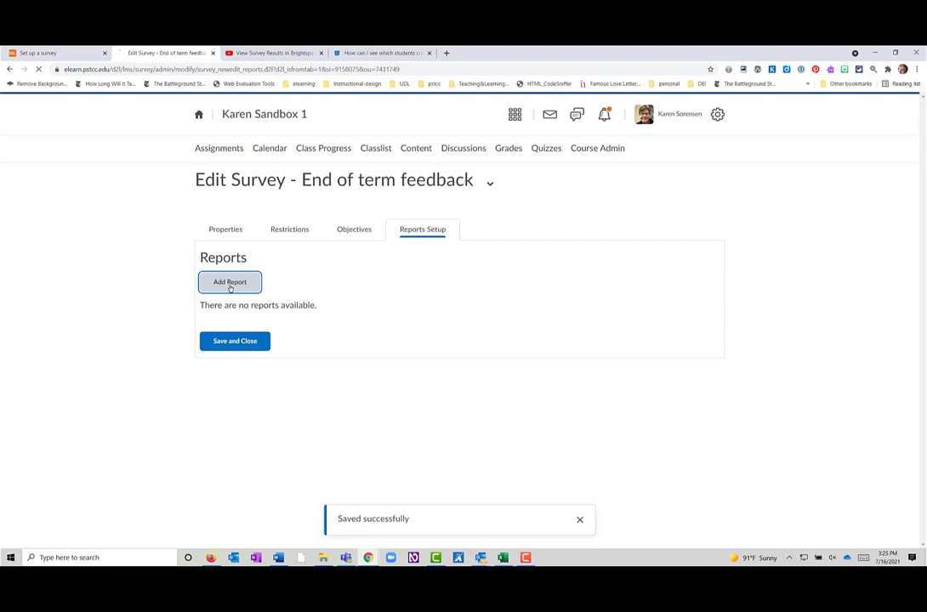
{"action": "left_click", "coordinate": [231, 284]}
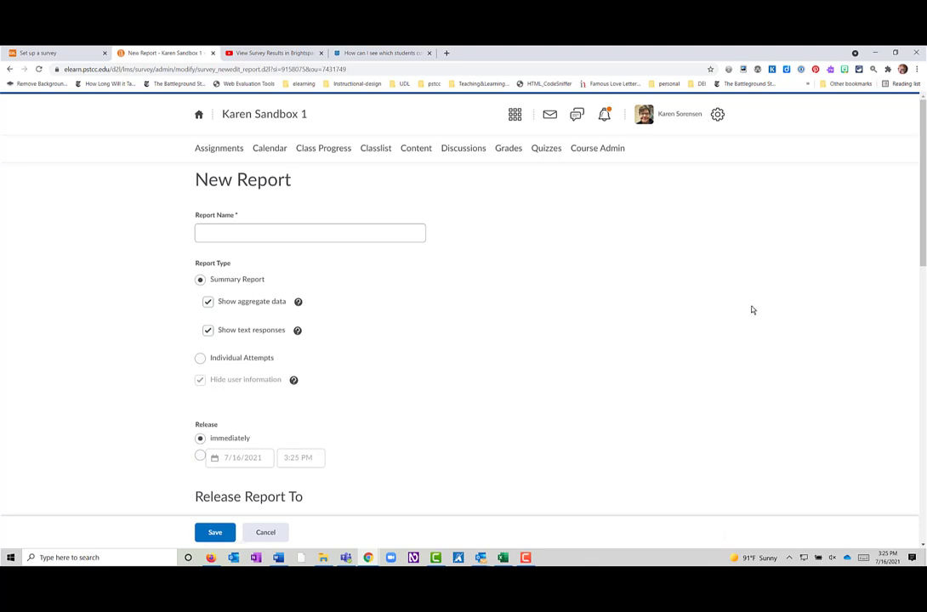
{"action": "left_click_drag", "start_coordinate": [924, 231], "coordinate": [923, 261]}
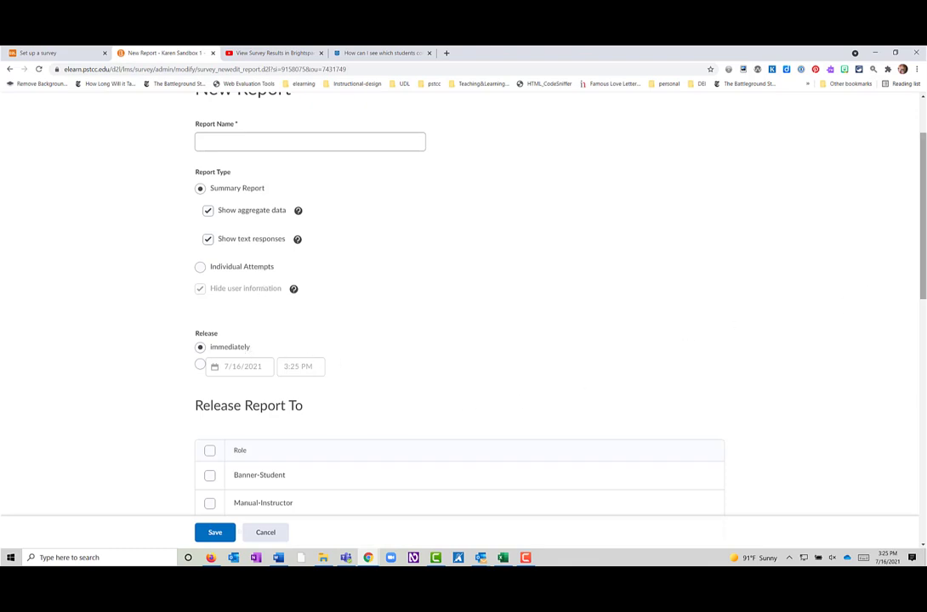
{"action": "mouse_move", "coordinate": [923, 266]}
{"action": "left_mouse_down"}
{"action": "mouse_move", "coordinate": [923, 350]}
{"action": "mouse_move", "coordinate": [923, 319]}
{"action": "mouse_move", "coordinate": [888, 511]}
{"action": "mouse_move", "coordinate": [902, 478]}
{"action": "mouse_move", "coordinate": [908, 353]}
{"action": "left_mouse_up"}
{"action": "scroll", "coordinate": [909, 353], "scroll_direction": "up", "scroll_amount": 1}
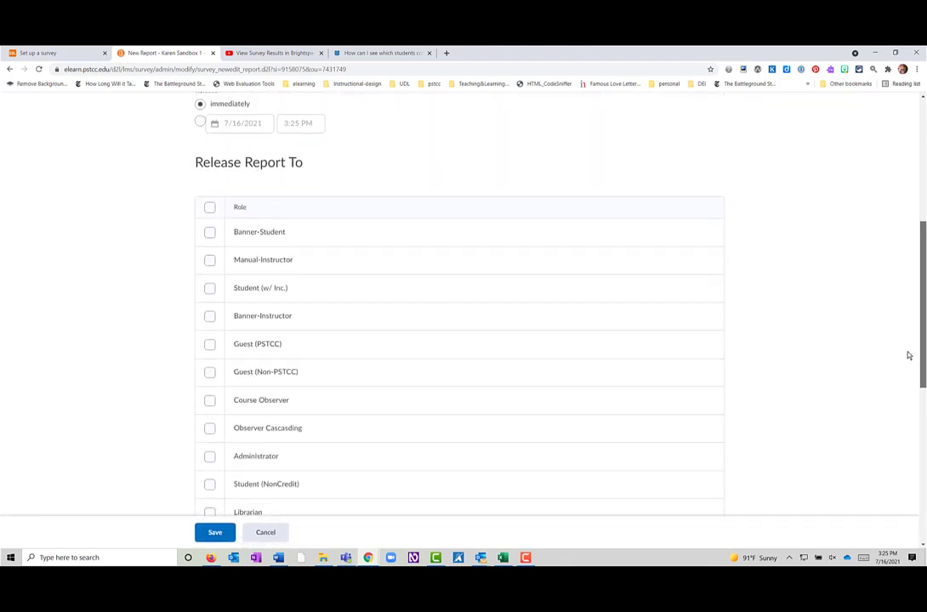
{"action": "left_click_drag", "start_coordinate": [907, 356], "coordinate": [906, 362]}
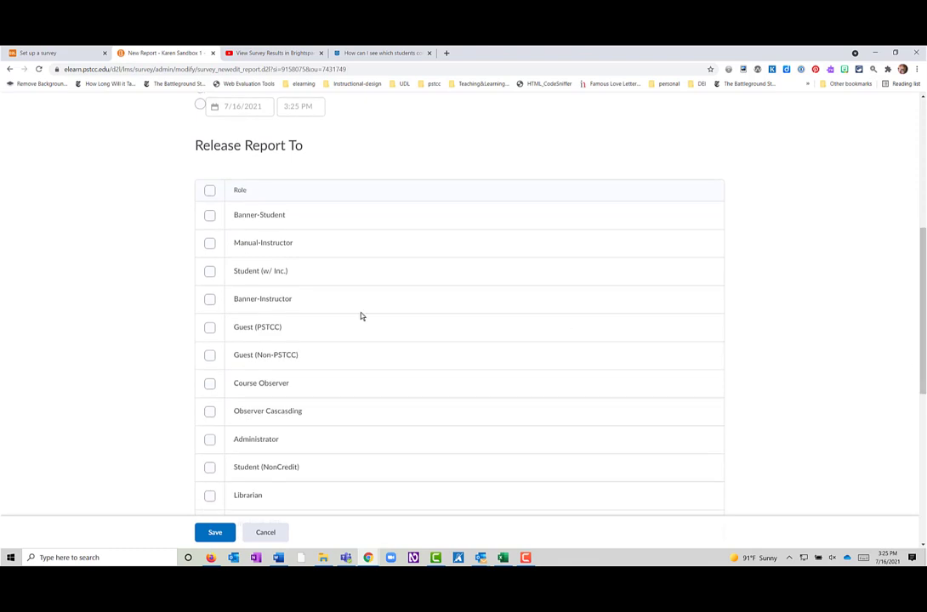
Release the report to Banner-Instructor, name it 'Feedback survey report', and save.
{"action": "left_click", "coordinate": [210, 299]}
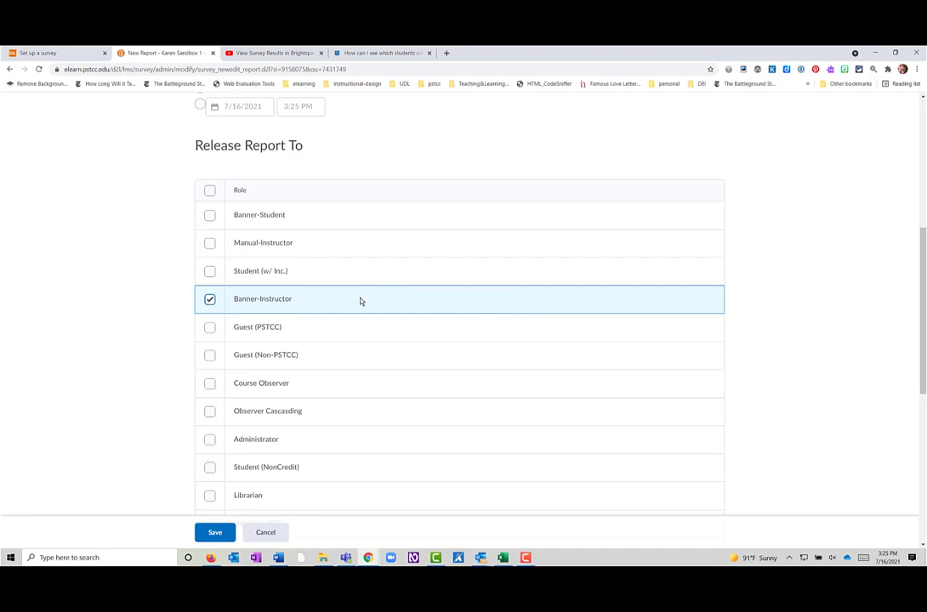
{"action": "left_click_drag", "start_coordinate": [922, 323], "coordinate": [912, 415]}
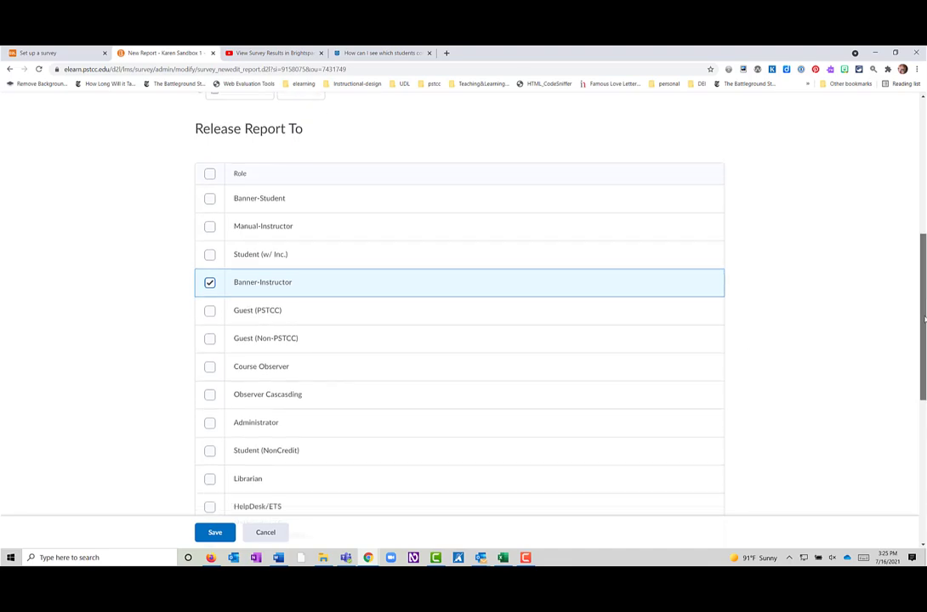
{"action": "scroll", "coordinate": [913, 415], "scroll_direction": "down", "scroll_amount": 3}
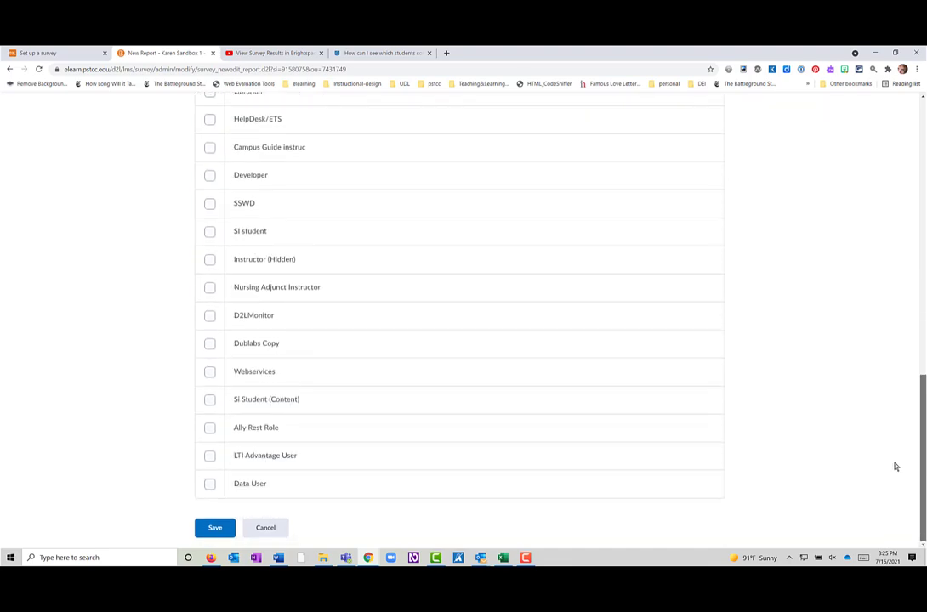
{"action": "left_click", "coordinate": [214, 532]}
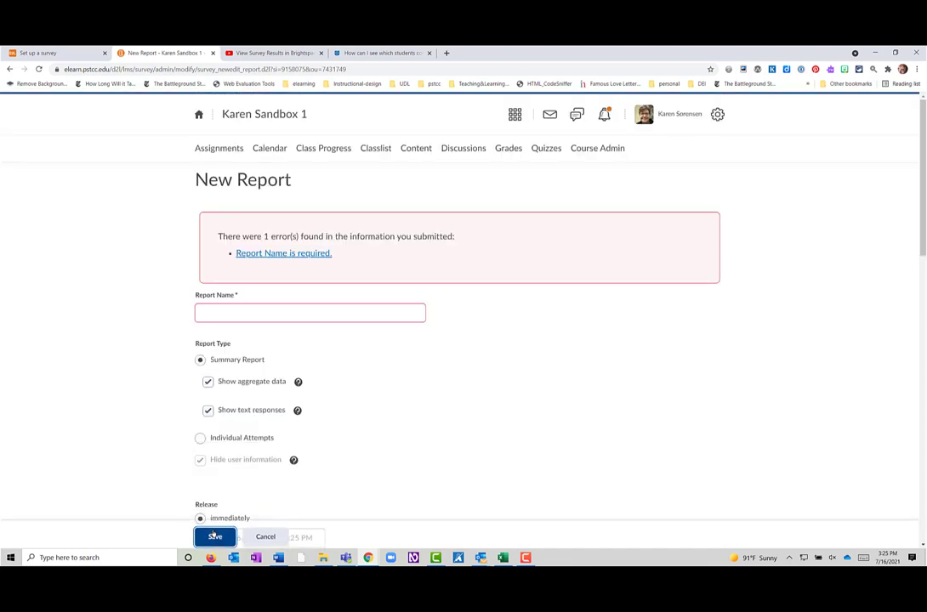
{"action": "left_click", "coordinate": [246, 309]}
{"action": "type", "text": "Feed"}
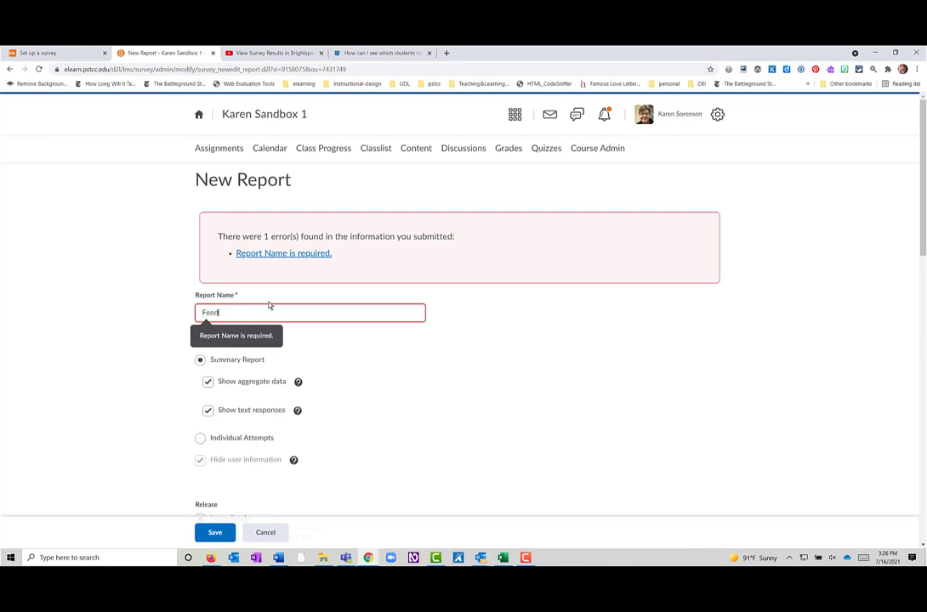
{"action": "type", "text": "back "}
{"action": "type", "text": "survey r"}
{"action": "type", "text": "eport"}
{"action": "left_click", "coordinate": [220, 534]}
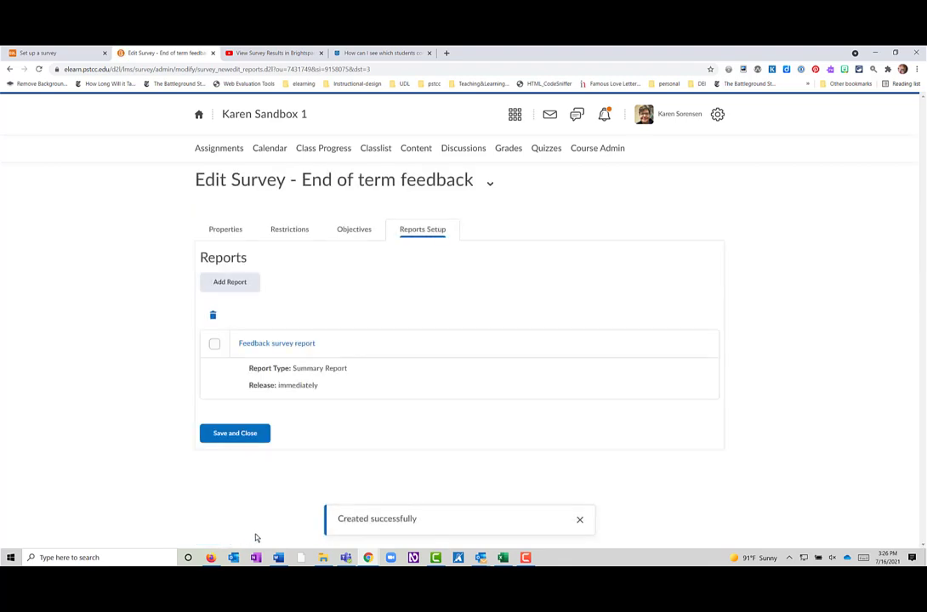
Save and close the survey, then go to the course Content page.
{"action": "left_click", "coordinate": [252, 441]}
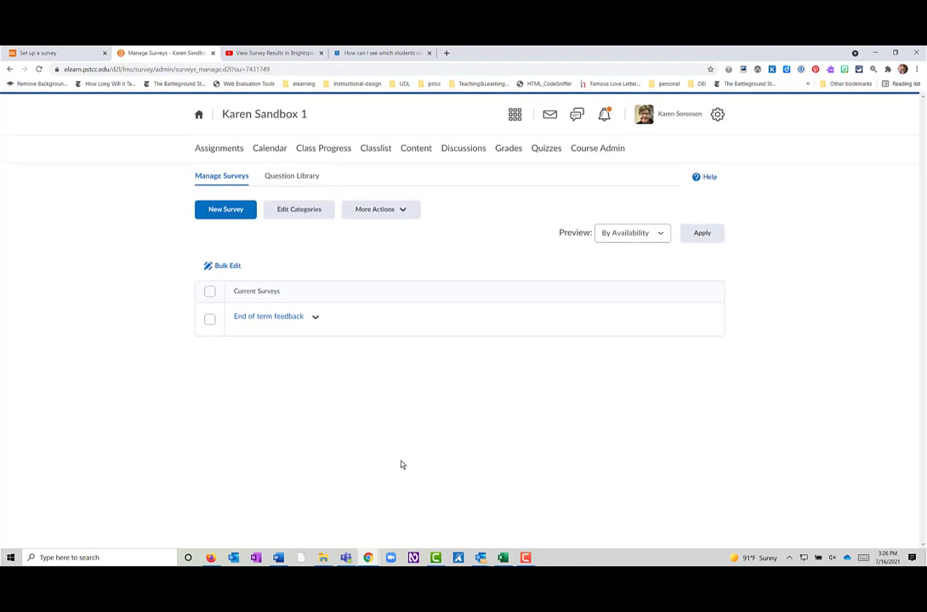
{"action": "left_click", "coordinate": [430, 151]}
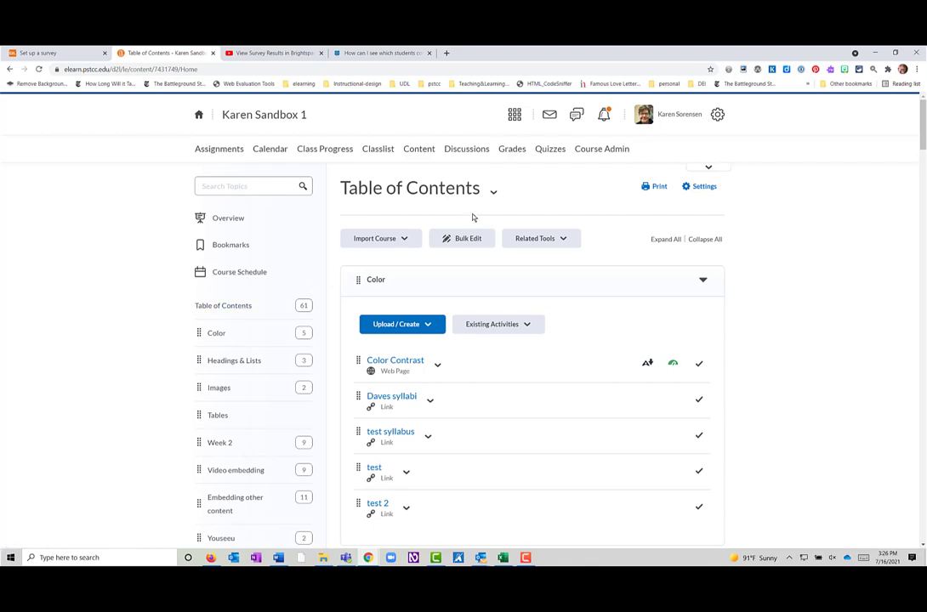
{"action": "scroll", "coordinate": [255, 357], "scroll_direction": "down", "scroll_amount": 2}
{"action": "scroll", "coordinate": [223, 328], "scroll_direction": "down", "scroll_amount": 1}
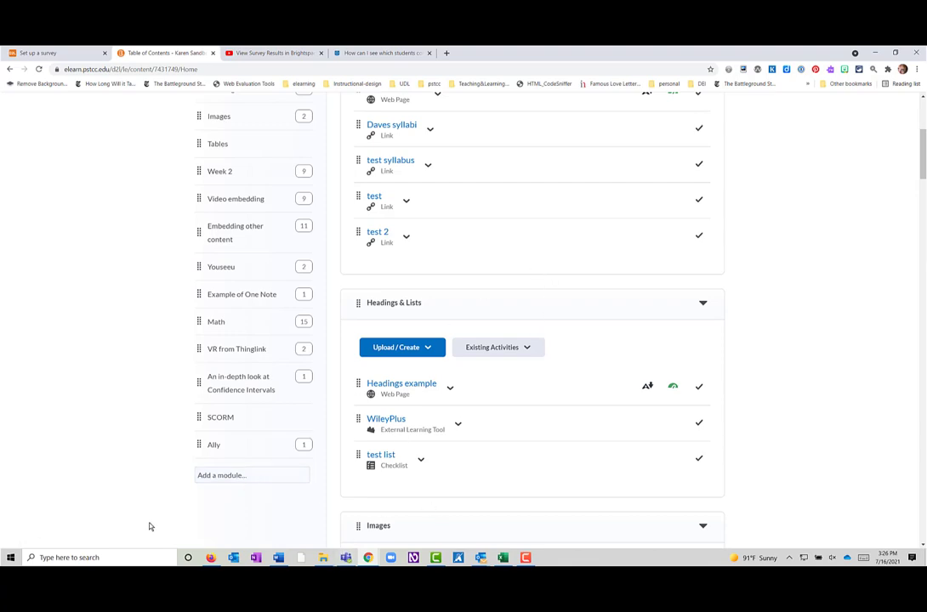
Create a new content module named 'Survey'.
{"action": "left_click", "coordinate": [230, 478]}
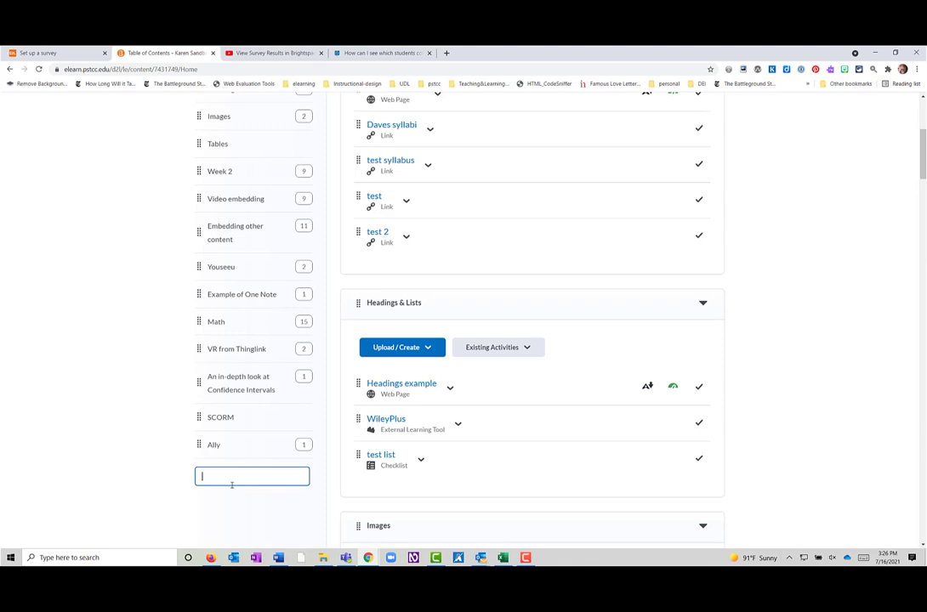
{"action": "type", "text": "Survey"}
{"action": "key", "text": "Return"}
{"action": "scroll", "coordinate": [231, 486], "scroll_direction": "up", "scroll_amount": 3}
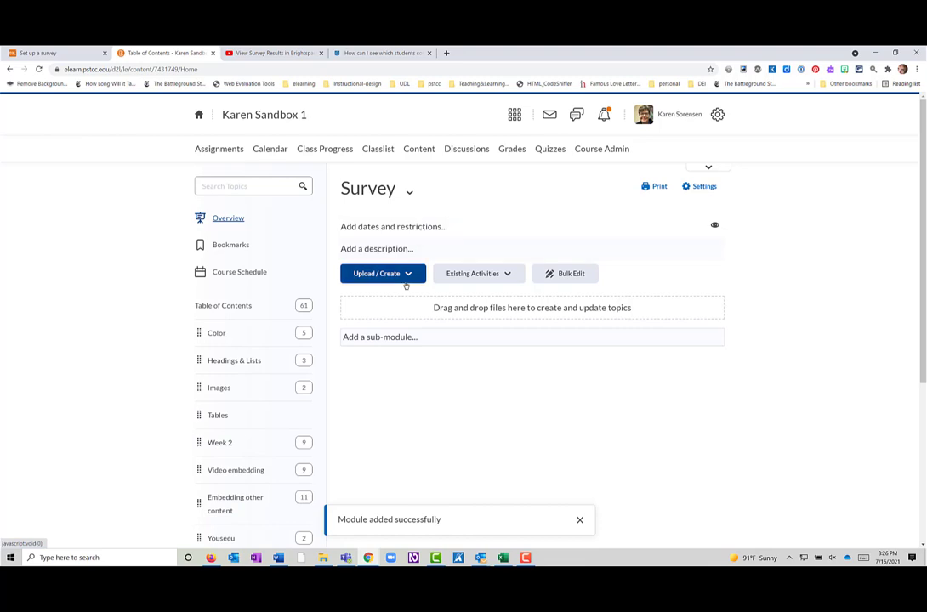
Add the existing 'End of term feedback' survey as a topic in the Survey module.
{"action": "left_click", "coordinate": [464, 275]}
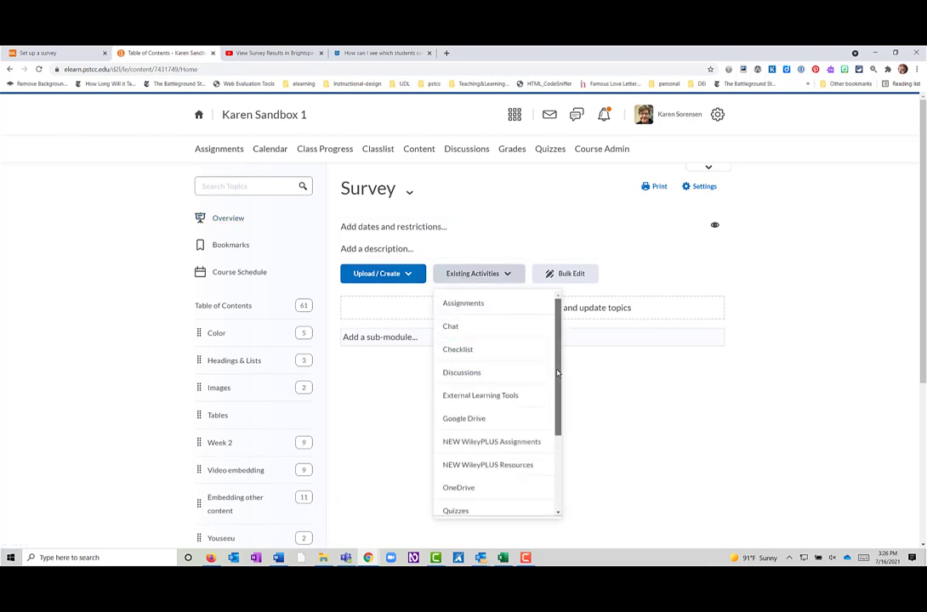
{"action": "left_click_drag", "start_coordinate": [559, 374], "coordinate": [573, 460]}
{"action": "left_click", "coordinate": [501, 460]}
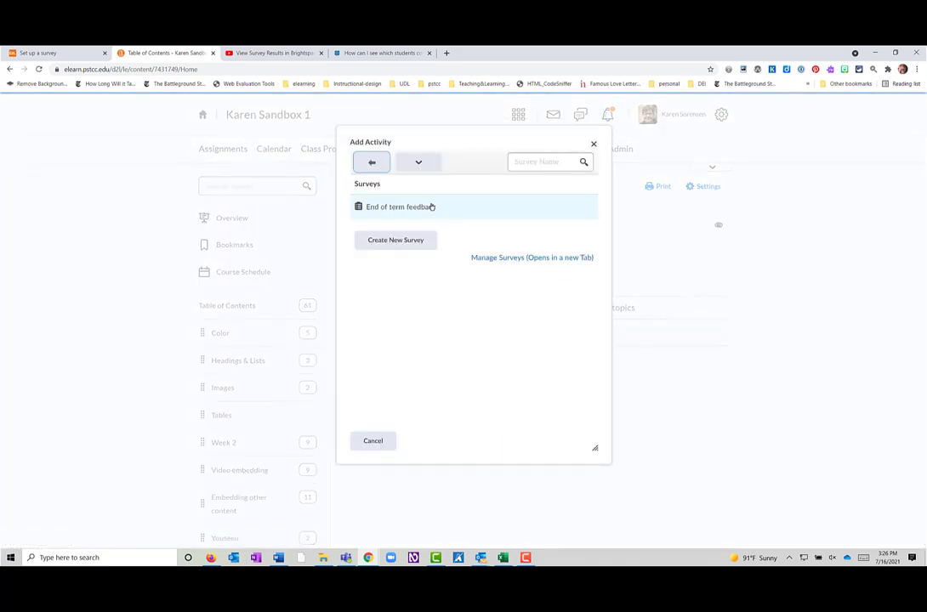
{"action": "left_click", "coordinate": [431, 207]}
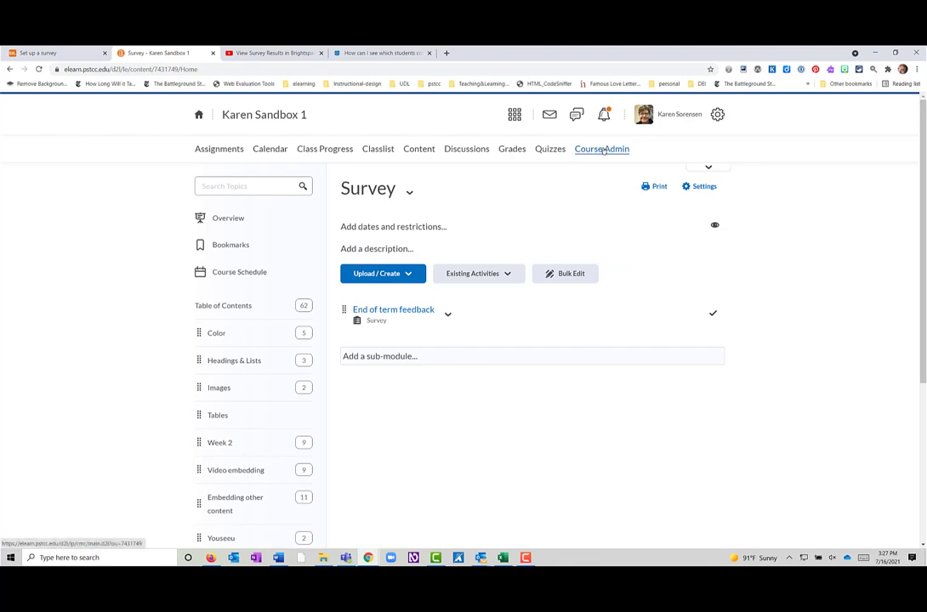
Return to Manage Surveys via Course Admin and open End of term feedback's options menu.
{"action": "left_click", "coordinate": [448, 316]}
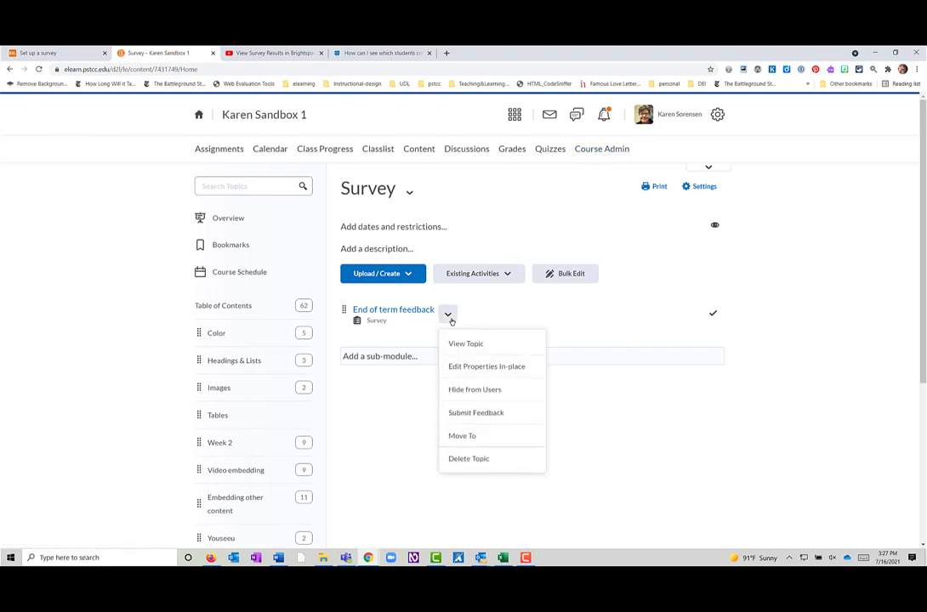
{"action": "left_click", "coordinate": [615, 148]}
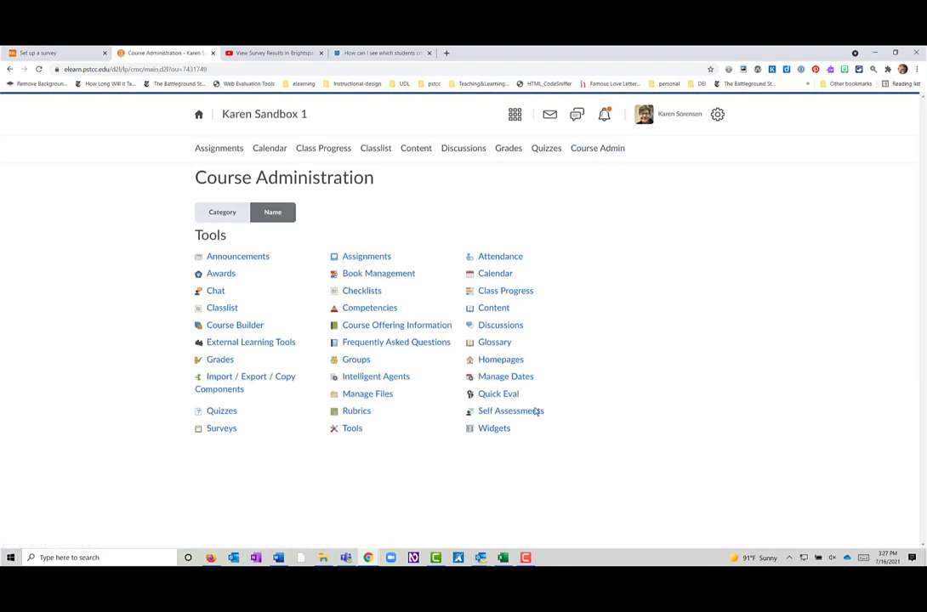
{"action": "left_click", "coordinate": [220, 430]}
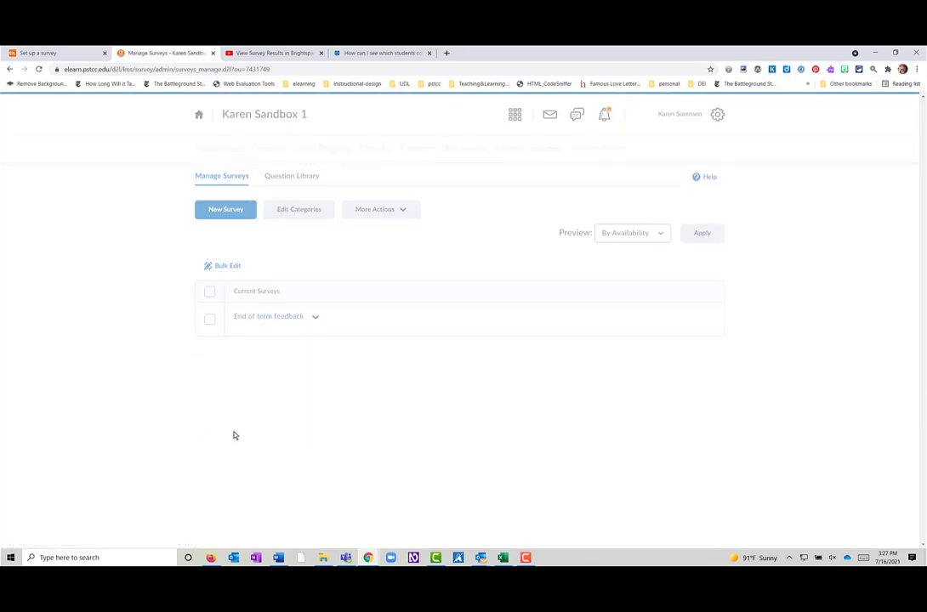
{"action": "left_click", "coordinate": [406, 219]}
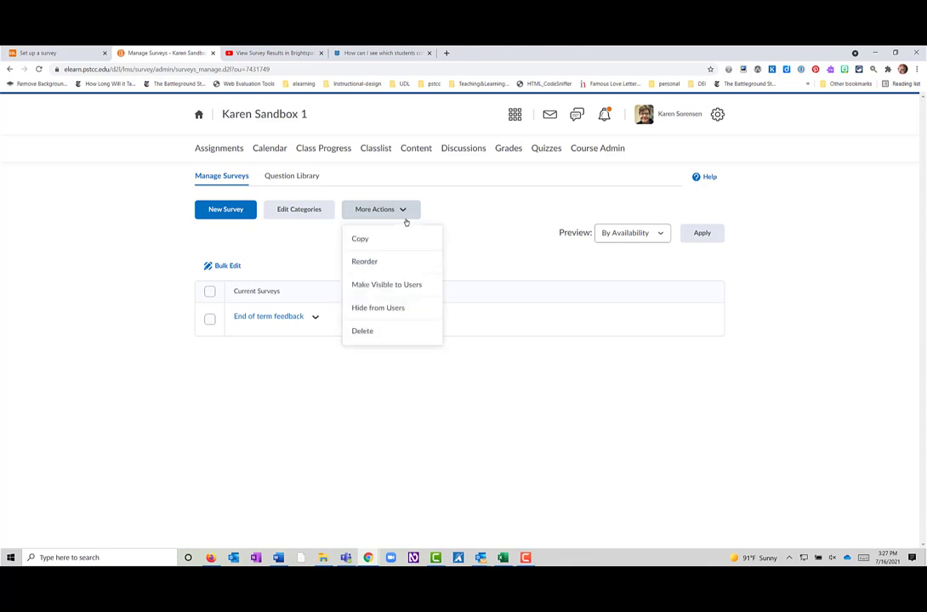
{"action": "left_click", "coordinate": [457, 241]}
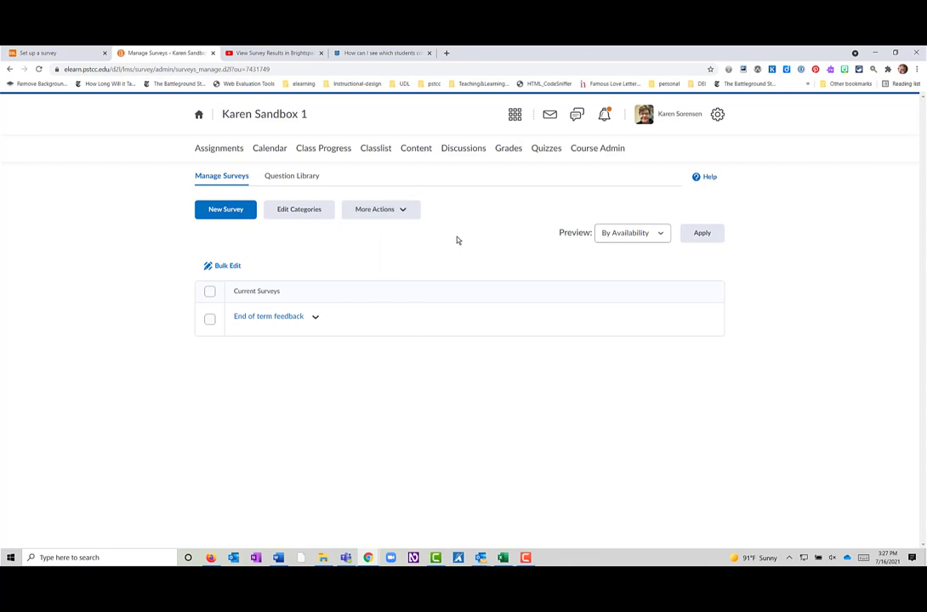
{"action": "left_click", "coordinate": [316, 317]}
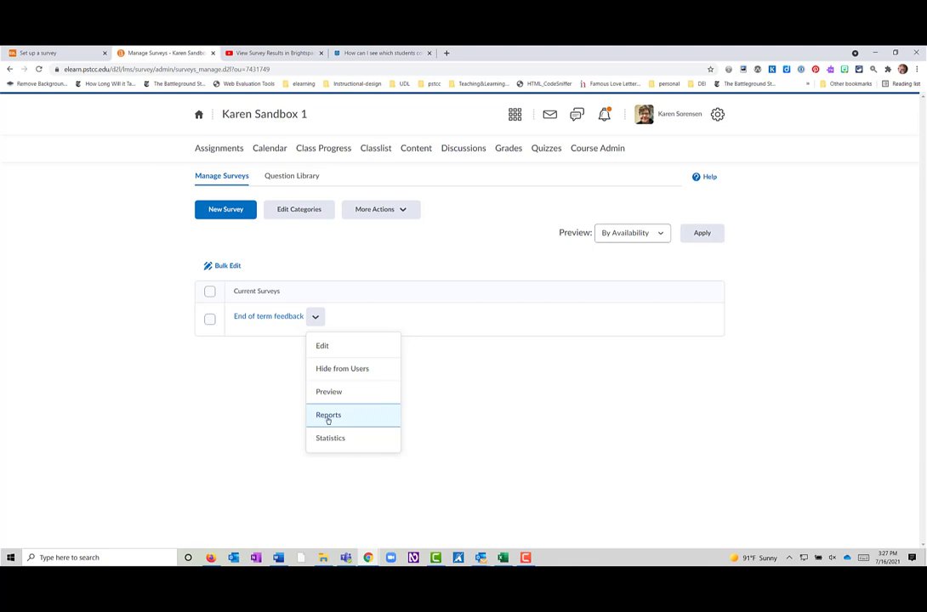
Generate the Feedback survey report as HTML, see no results yet, and return to the Report List.
{"action": "left_click", "coordinate": [328, 418]}
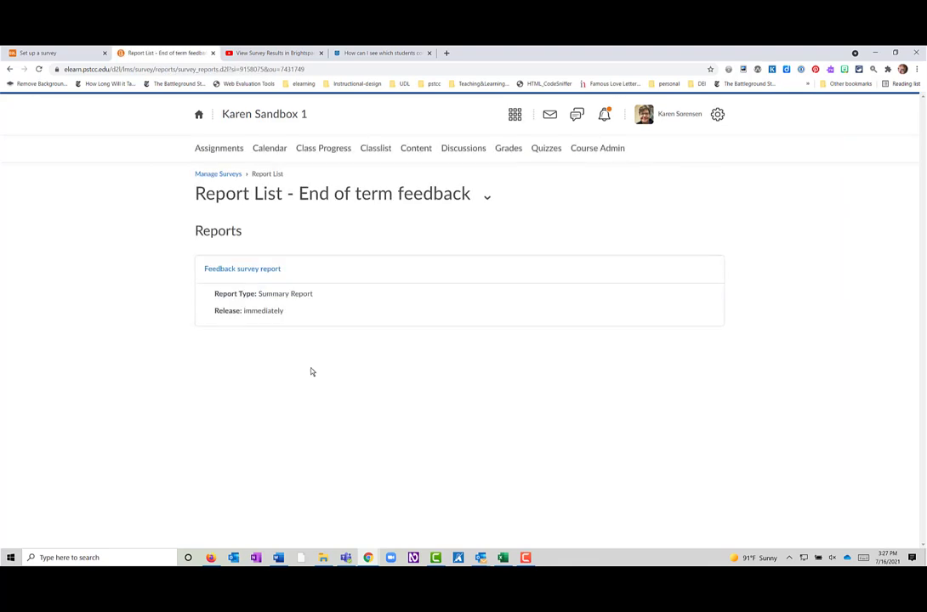
{"action": "left_click", "coordinate": [246, 271]}
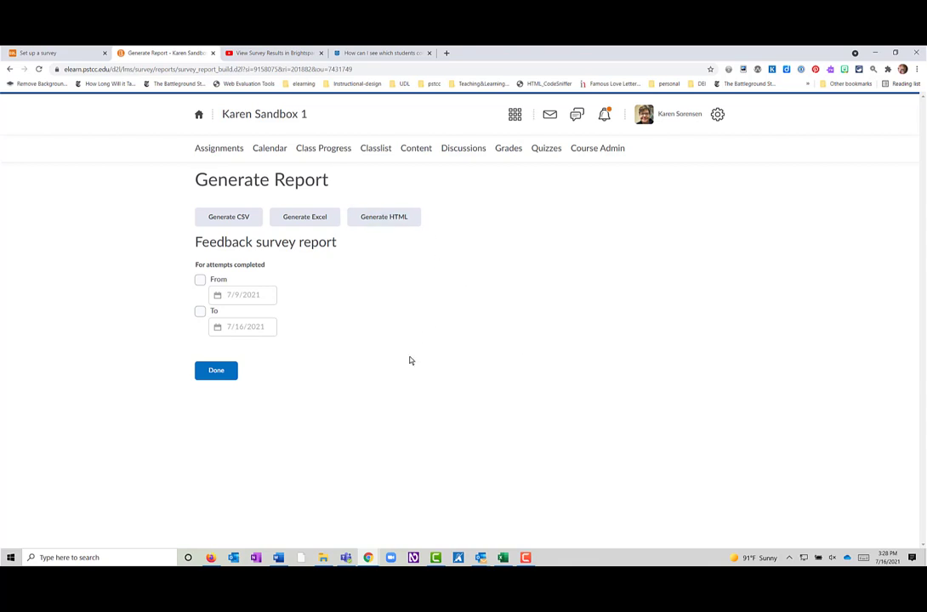
{"action": "left_click", "coordinate": [380, 218]}
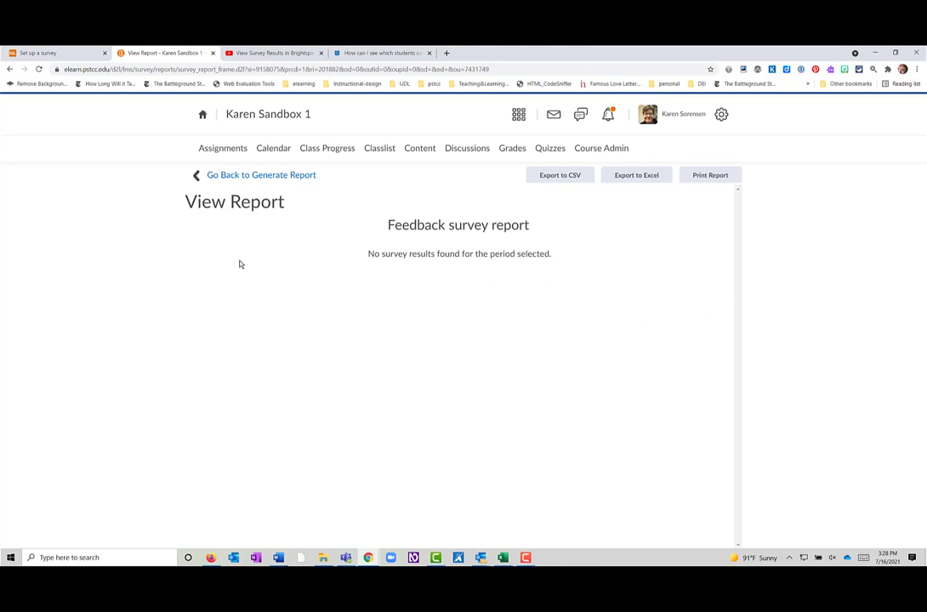
{"action": "left_click", "coordinate": [293, 176]}
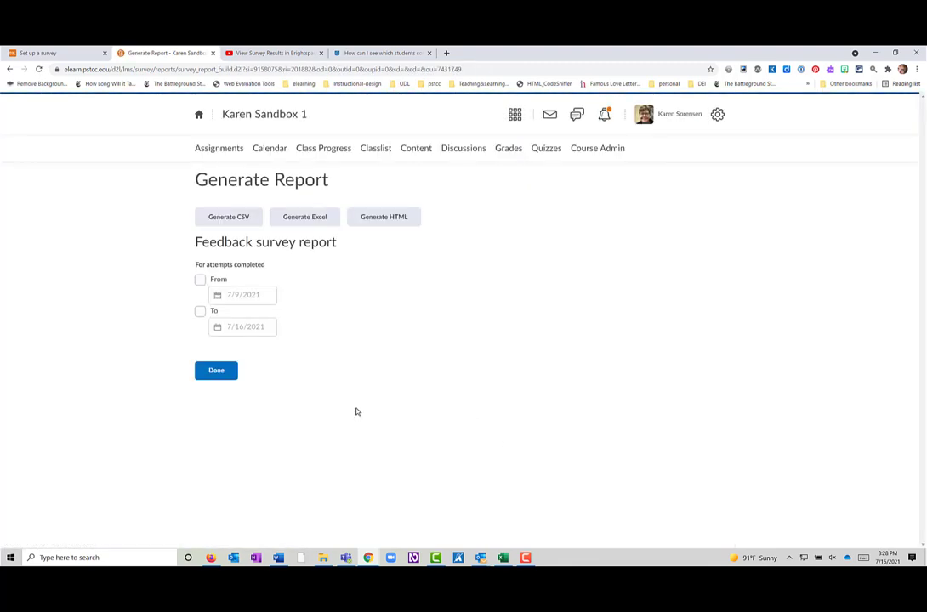
{"action": "left_click", "coordinate": [224, 376]}
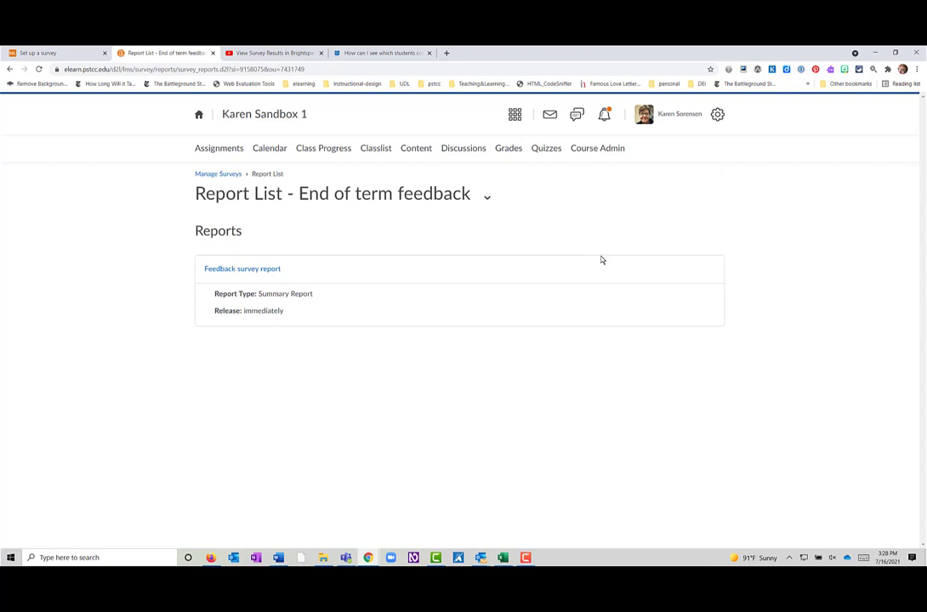
Open the content usage reports from the course Table of Contents' Related Tools.
{"action": "left_click", "coordinate": [421, 149]}
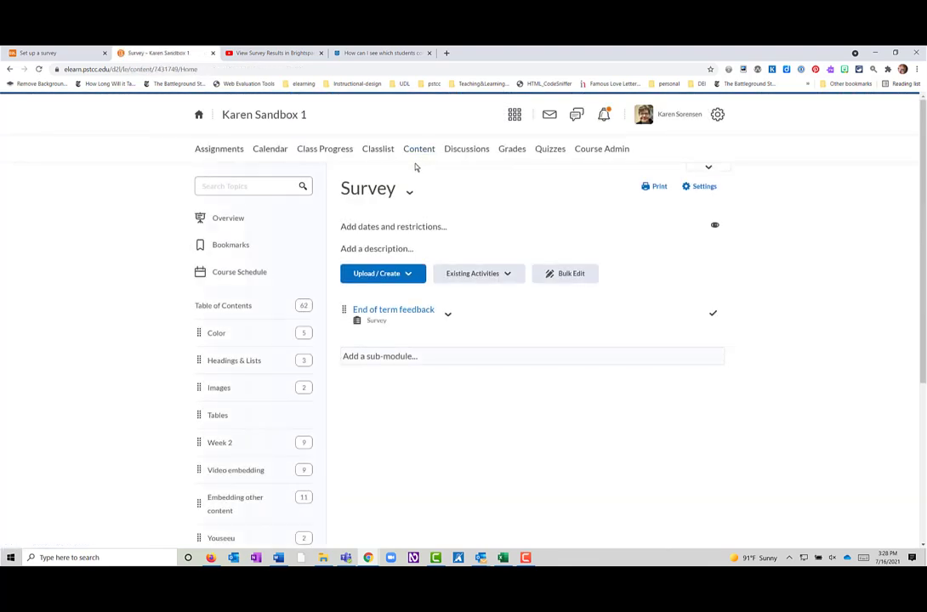
{"action": "left_click", "coordinate": [247, 307]}
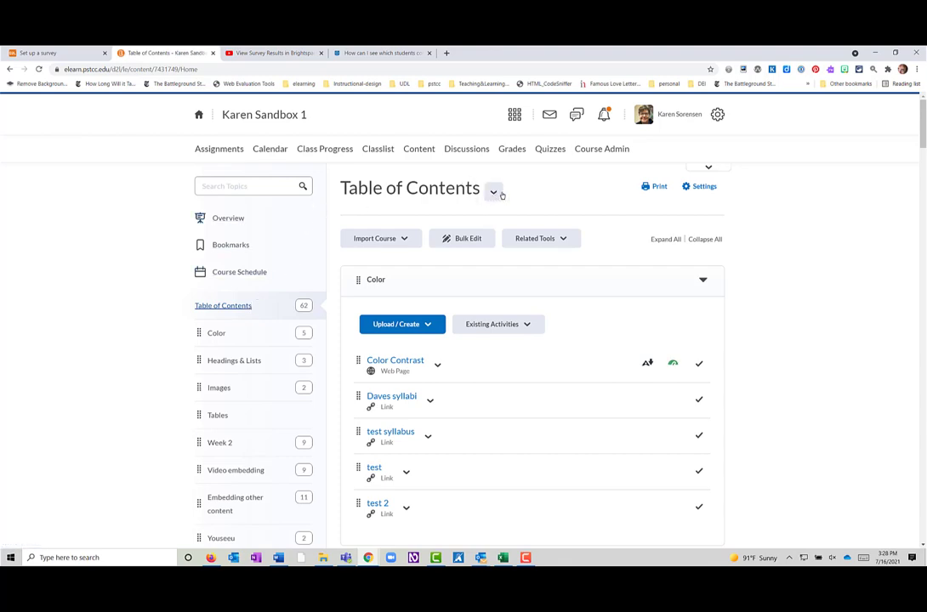
{"action": "left_click", "coordinate": [568, 241]}
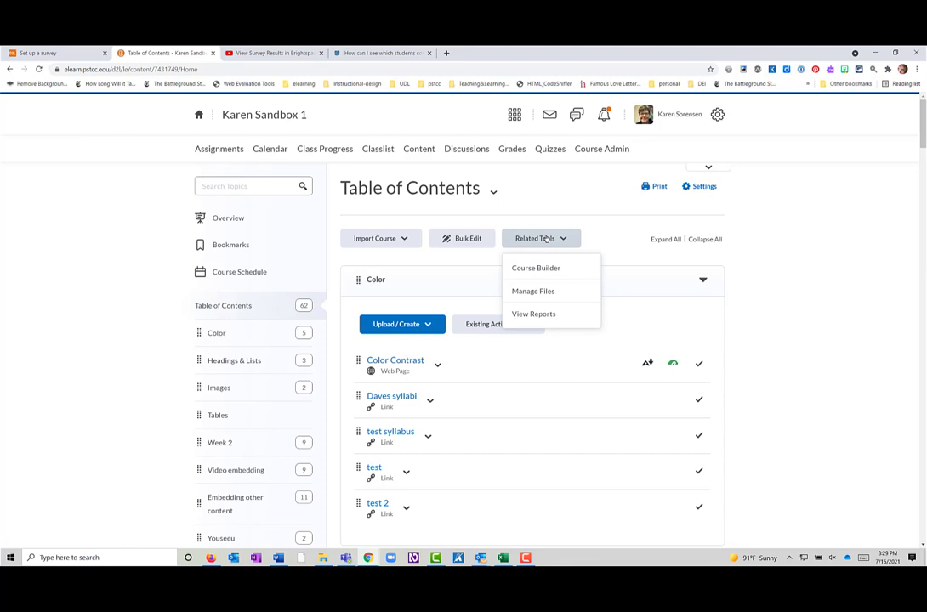
{"action": "left_click", "coordinate": [535, 314]}
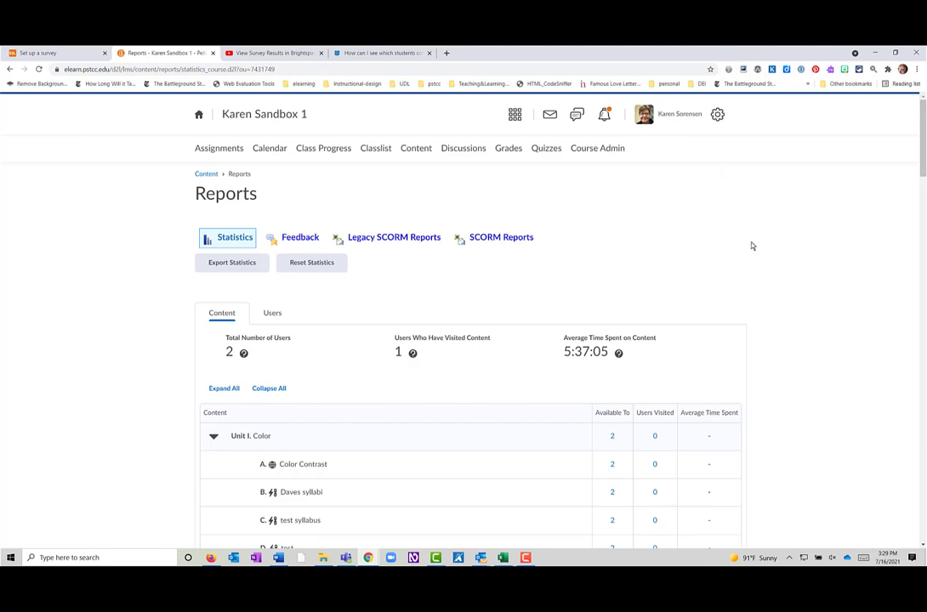
Scroll the Statistics table to Unit XV. Survey's End of term feedback row (2 users, 0 visits).
{"action": "left_click_drag", "start_coordinate": [922, 174], "coordinate": [913, 268]}
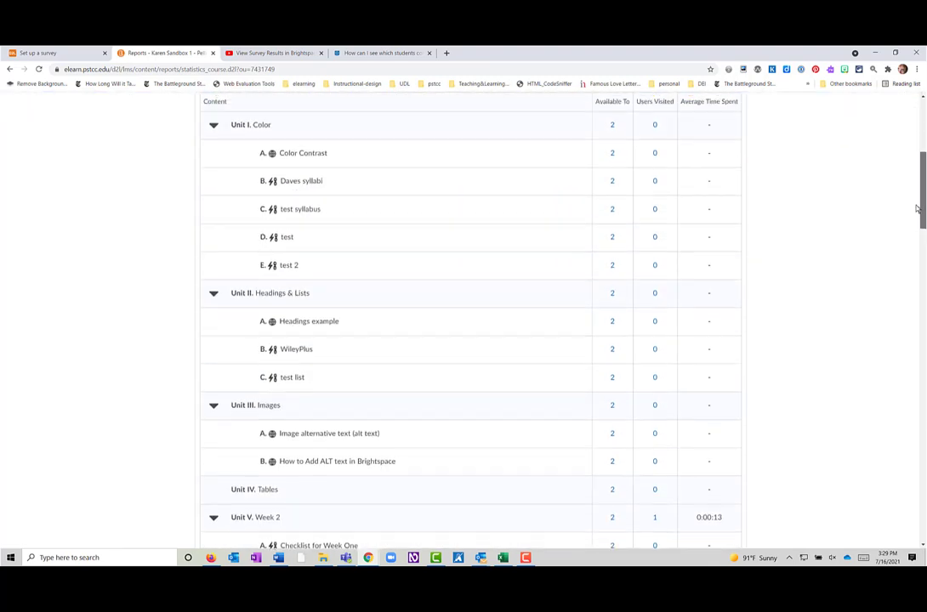
{"action": "mouse_move", "coordinate": [912, 268]}
{"action": "left_mouse_down"}
{"action": "mouse_move", "coordinate": [912, 173]}
{"action": "mouse_move", "coordinate": [902, 306]}
{"action": "left_mouse_up"}
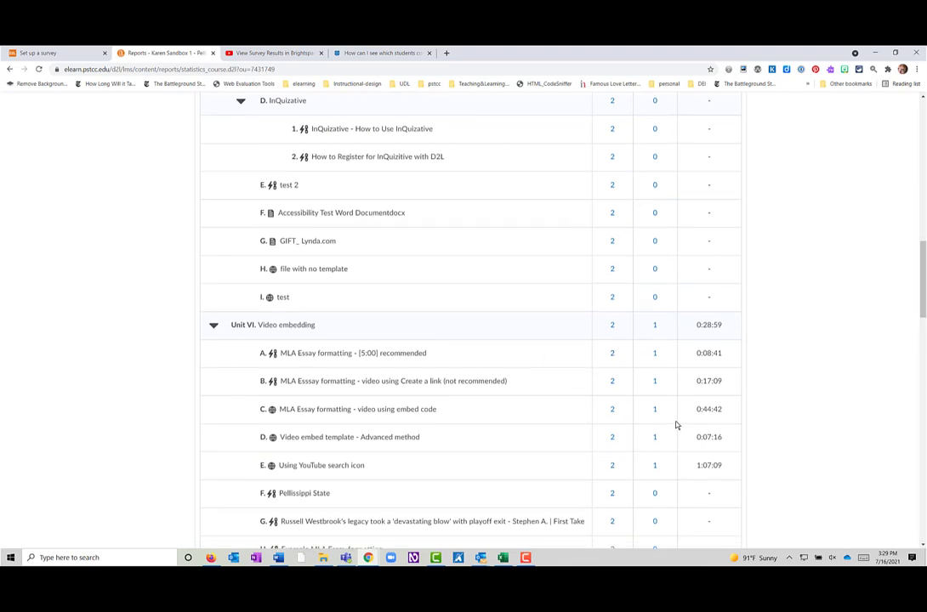
{"action": "left_click_drag", "start_coordinate": [924, 273], "coordinate": [924, 171]}
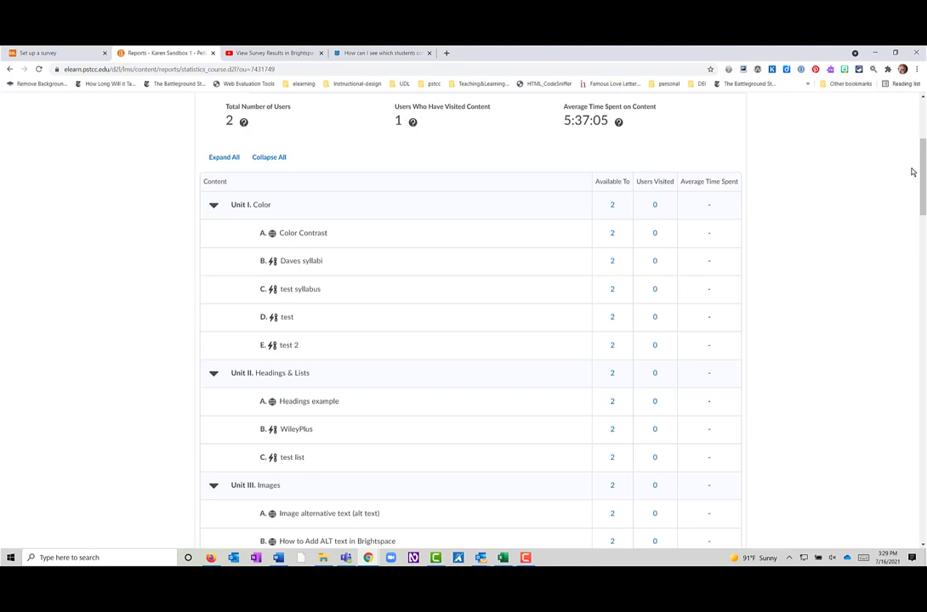
{"action": "mouse_move", "coordinate": [918, 179]}
{"action": "left_mouse_down"}
{"action": "mouse_move", "coordinate": [909, 452]}
{"action": "mouse_move", "coordinate": [925, 510]}
{"action": "left_mouse_up"}
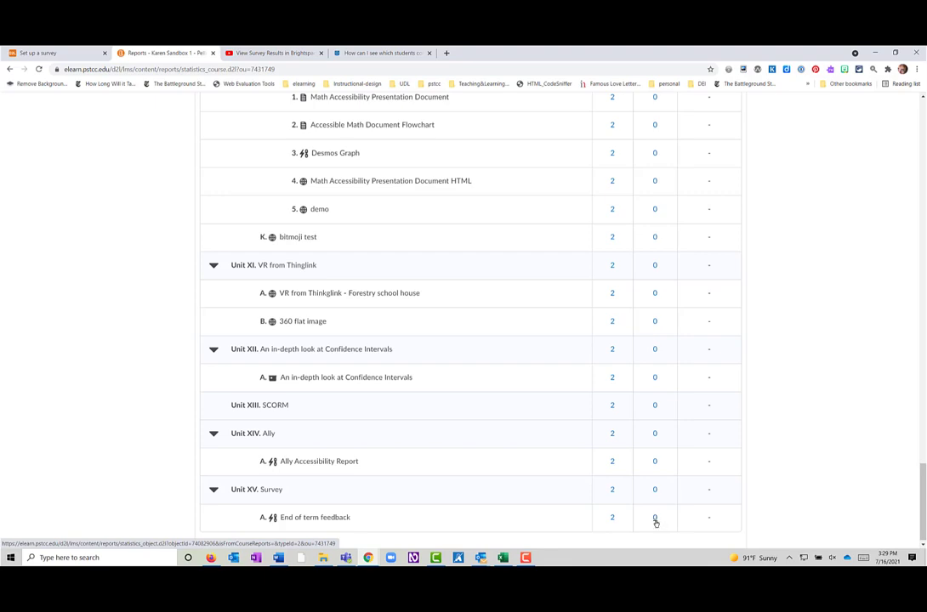
Open End of term feedback's per-user report via its Available To count of 2.
{"action": "left_click", "coordinate": [612, 519]}
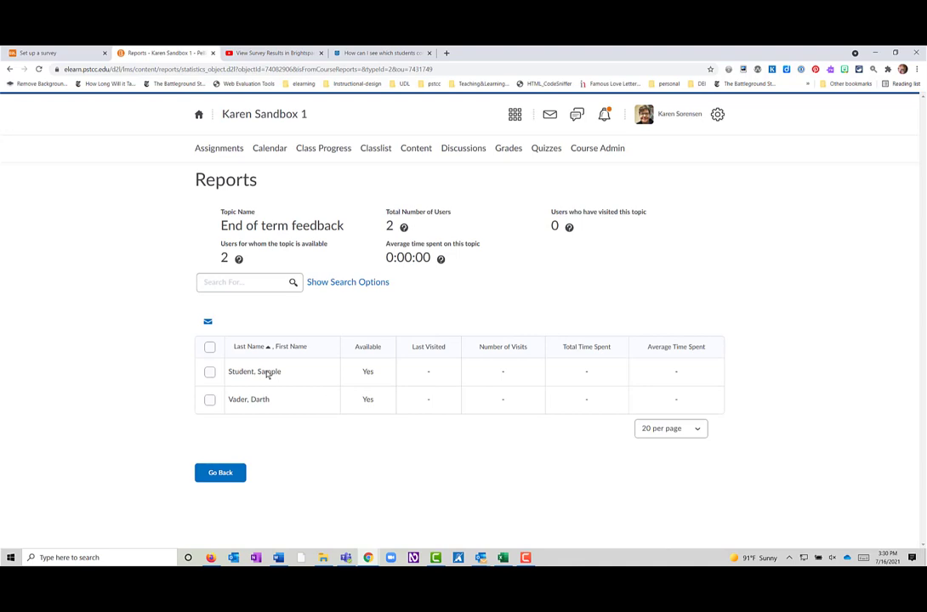